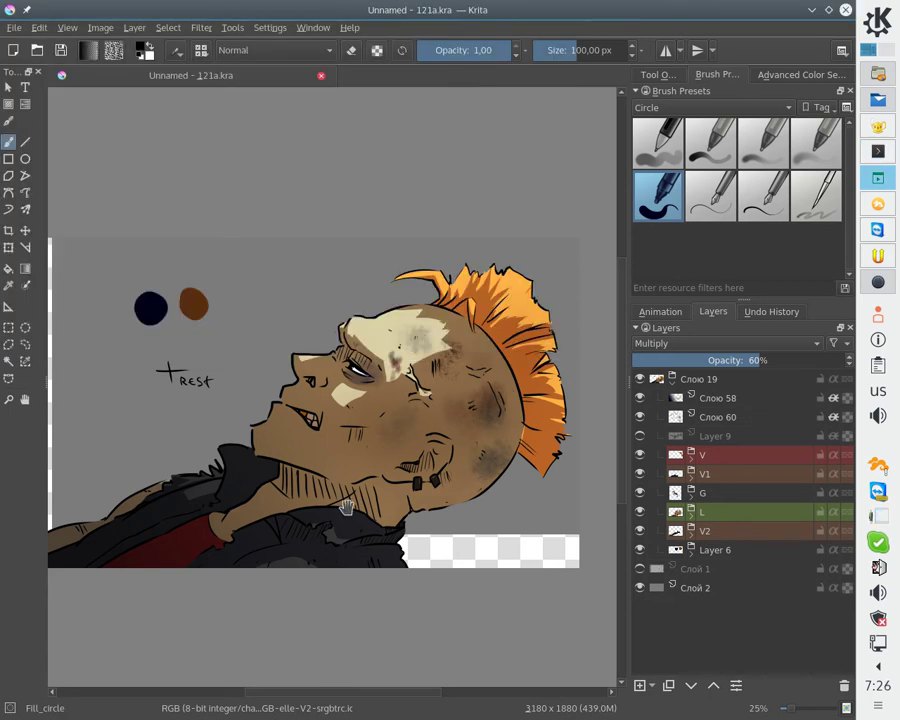
# Step: Expand the L layer group to reach its mouth shape subgroups
pyautogui.moveTo(346, 507); pyautogui.dragTo(351, 453)
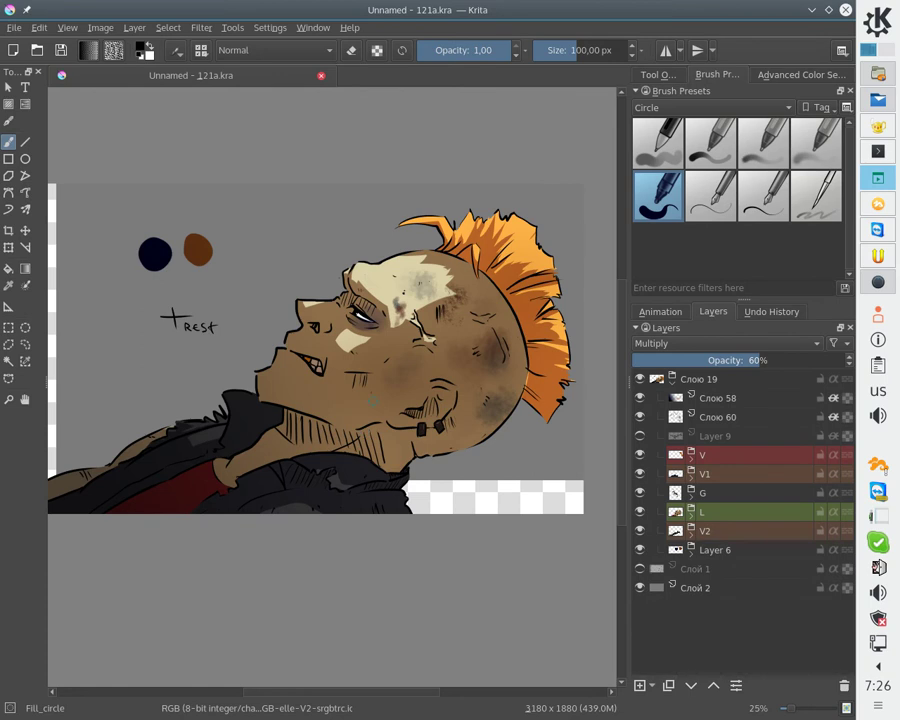
pyautogui.moveTo(364, 399); pyautogui.dragTo(350, 408)
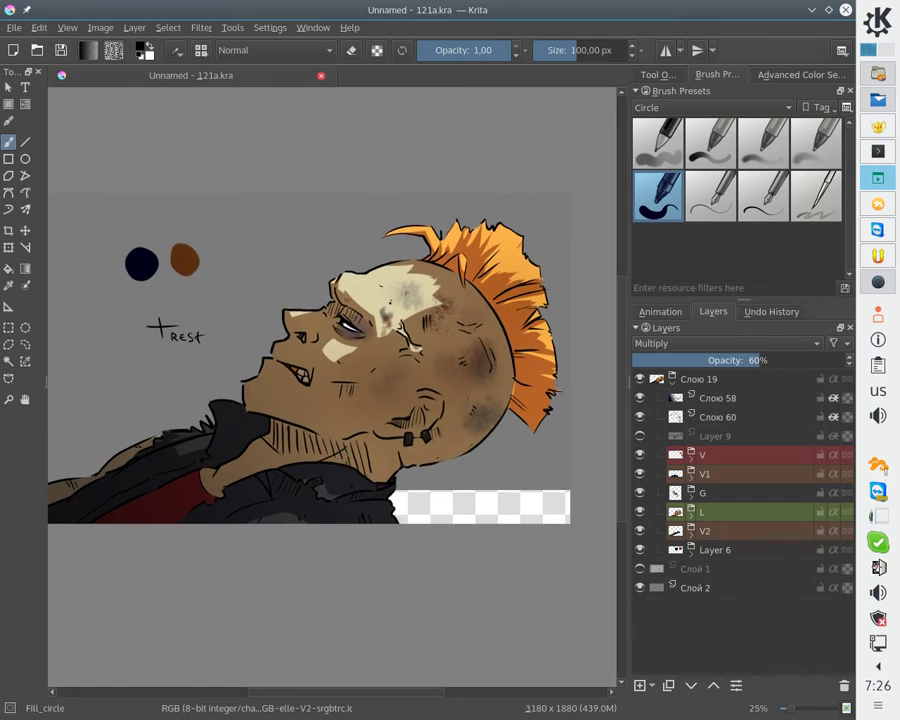
pyautogui.moveTo(311, 471); pyautogui.dragTo(325, 491)
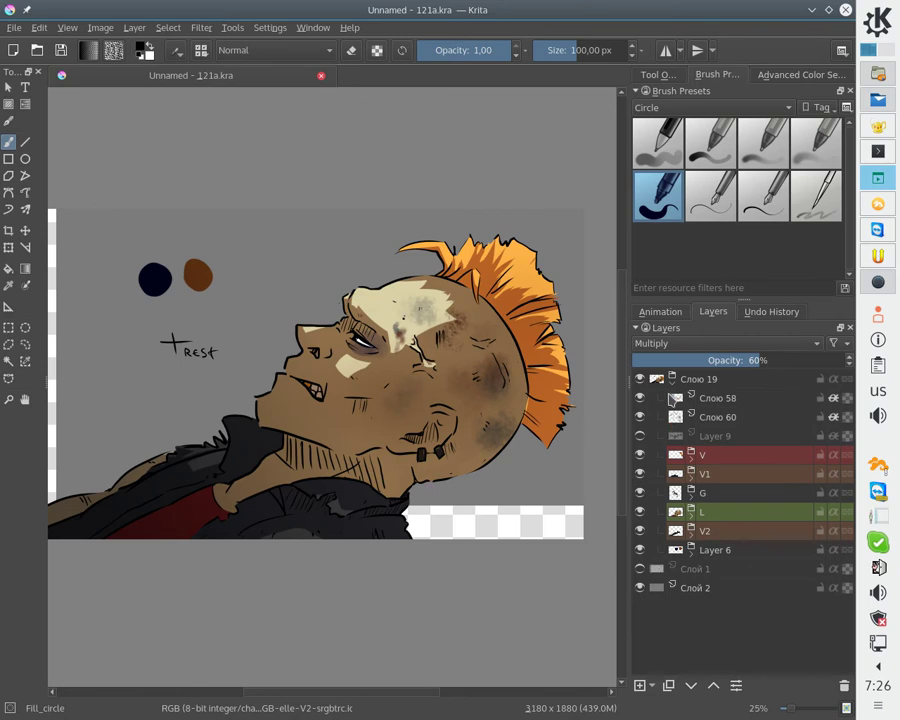
pyautogui.click(716, 514)
pyautogui.click(691, 517)
pyautogui.scroll(-3, 707, 579)
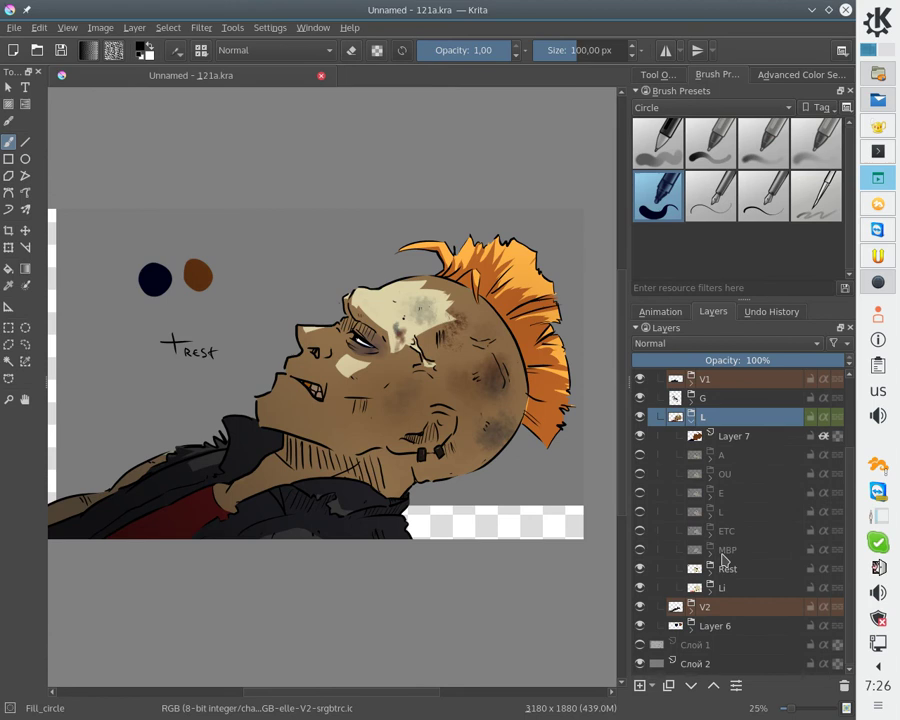
# Step: Preview the MBP, ETC and L mouth shapes by showing their groups over the Rest mouth, and hide them again
pyautogui.click(722, 552)
pyautogui.click(640, 550)
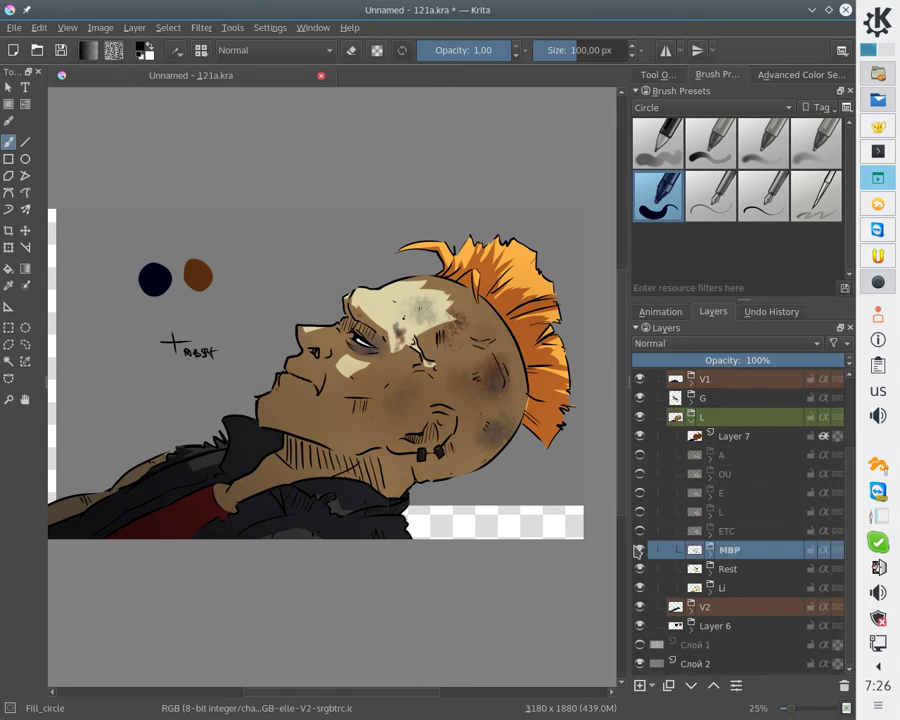
pyautogui.click(639, 532)
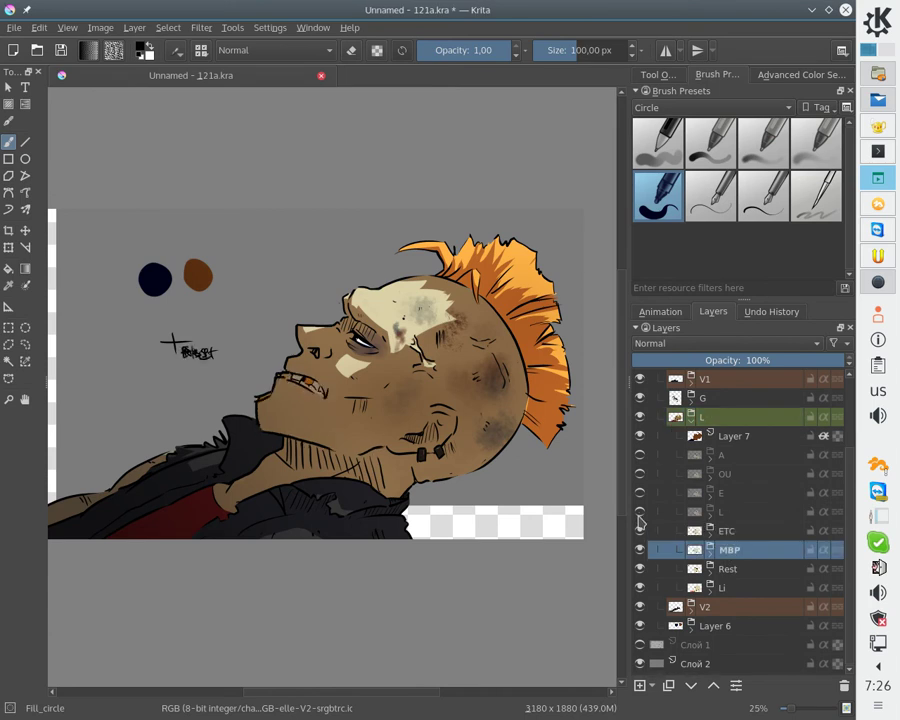
pyautogui.click(640, 514)
pyautogui.click(640, 513)
pyautogui.click(640, 531)
pyautogui.click(640, 550)
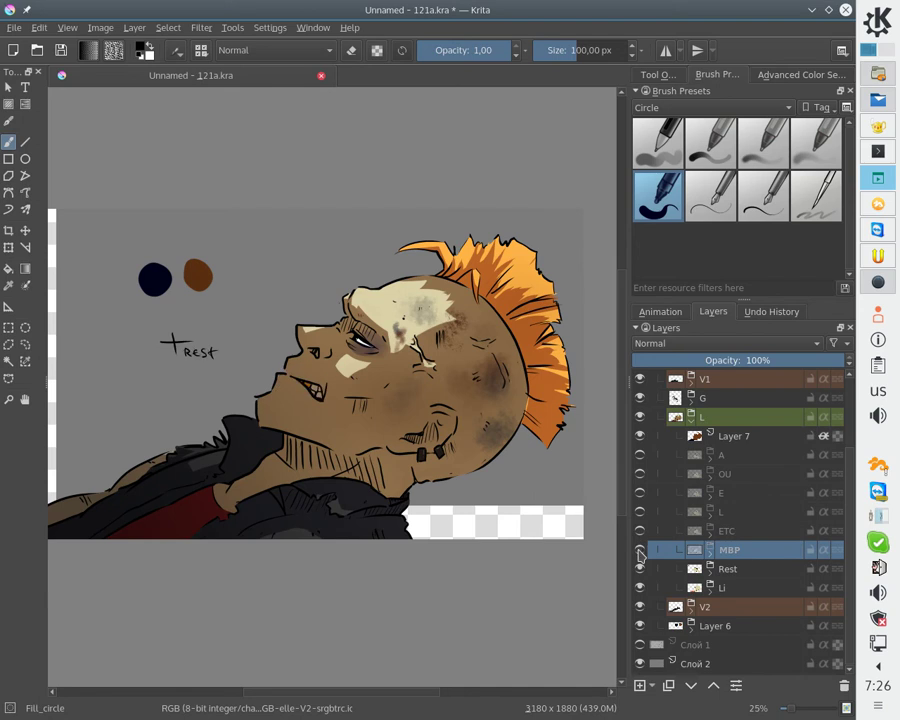
# Step: Compare the Rest and MBP mouth shapes by alternating the visibility of their groups, ending with only Rest shown
pyautogui.click(640, 569)
pyautogui.click(640, 569)
pyautogui.click(640, 550)
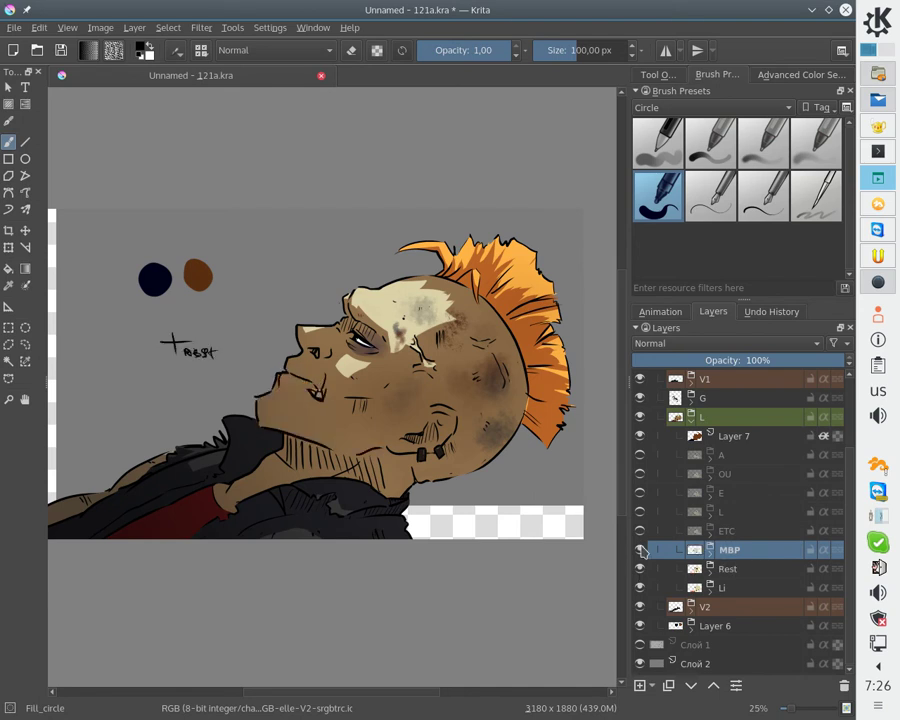
pyautogui.click(640, 570)
pyautogui.click(640, 569)
pyautogui.click(640, 569)
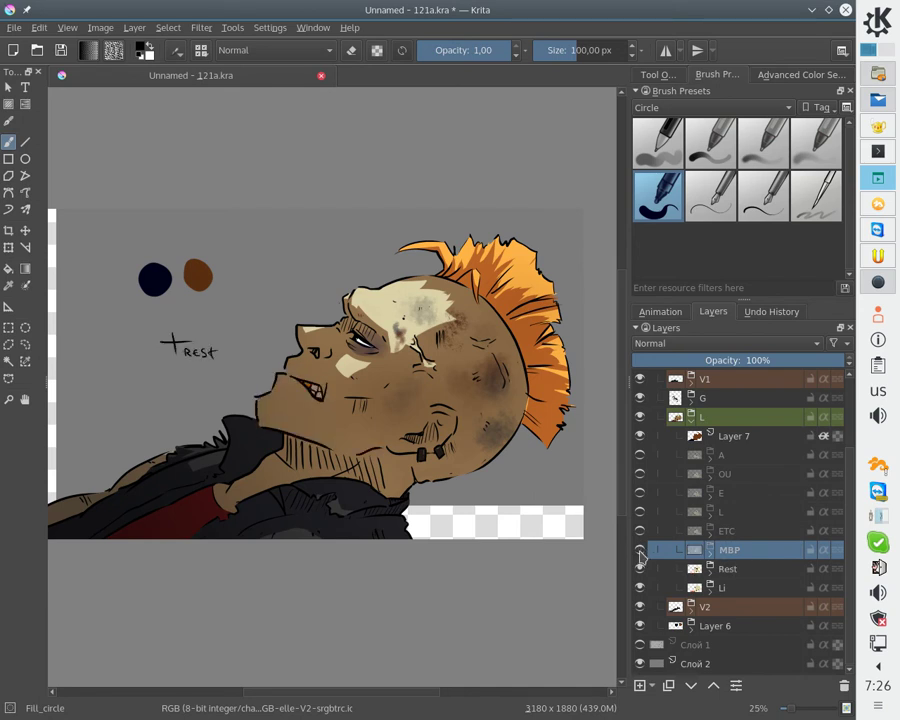
pyautogui.click(640, 569)
pyautogui.click(642, 568)
pyautogui.click(641, 568)
pyautogui.click(639, 550)
pyautogui.click(640, 569)
pyautogui.click(640, 550)
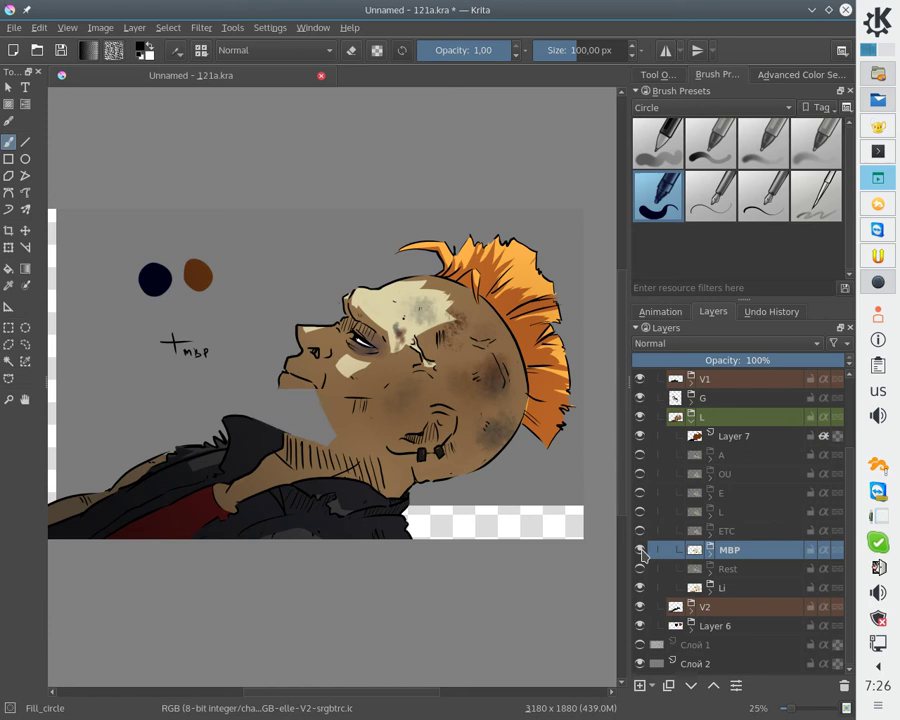
pyautogui.moveTo(641, 556)
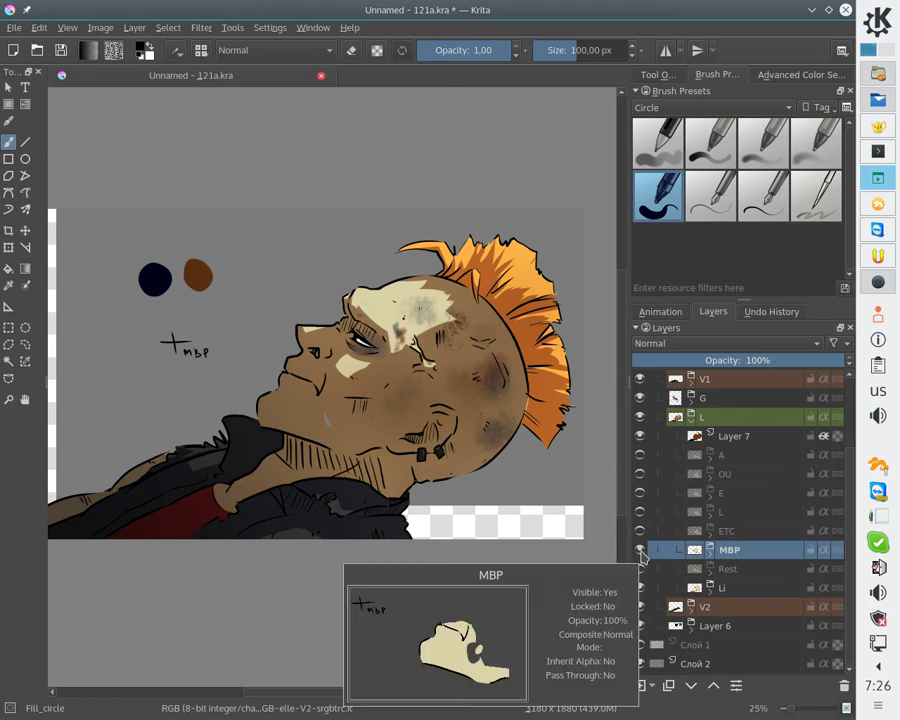
pyautogui.click(640, 550)
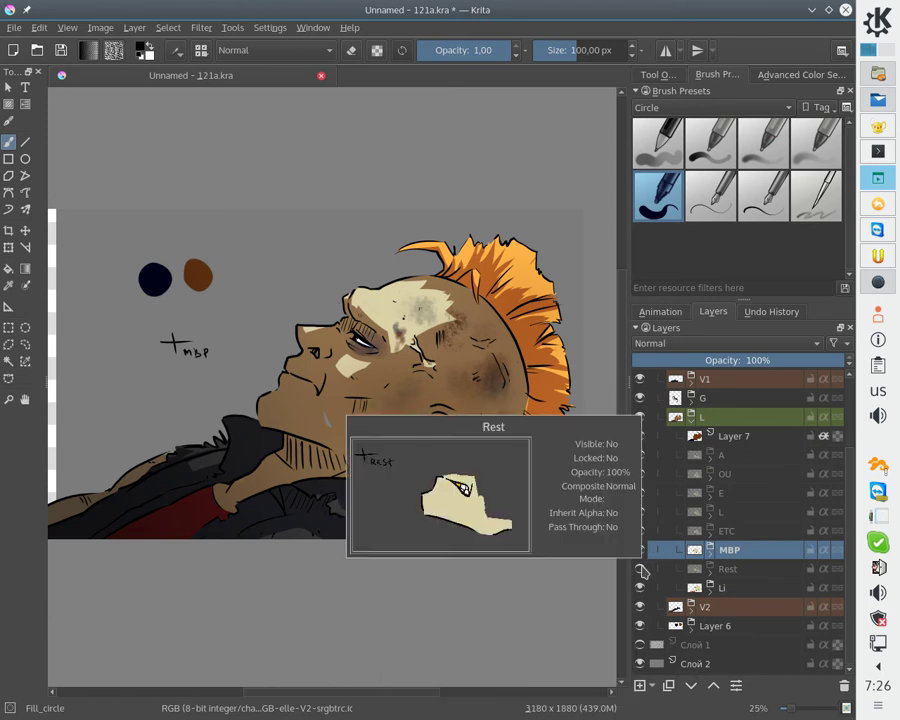
pyautogui.click(640, 569)
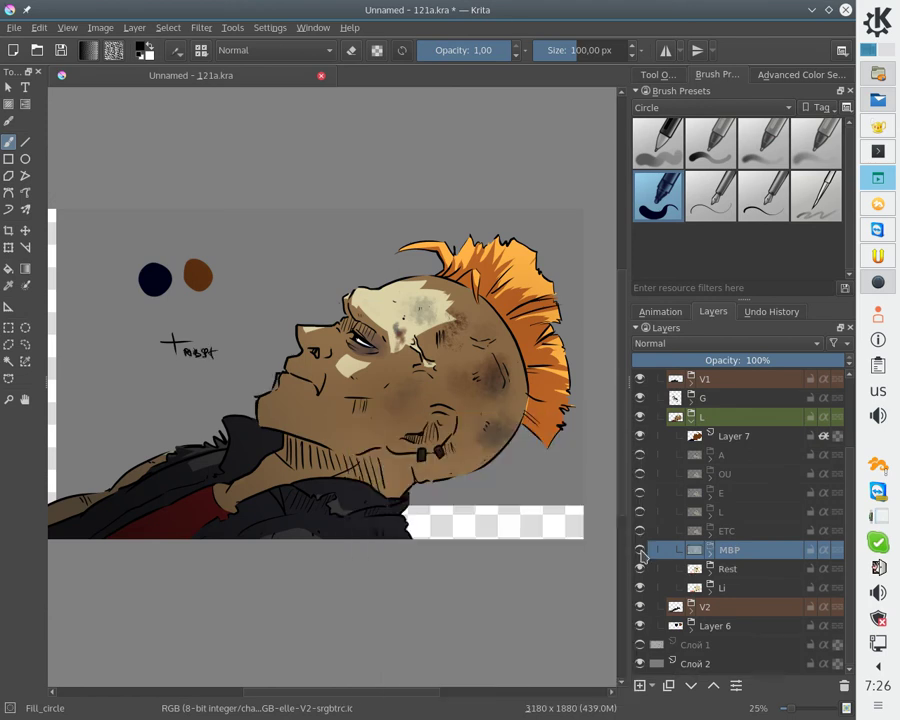
# Step: Show the Compositions docker and save the layer visibility with the Rest mouth shown as a composition
pyautogui.click(310, 29)
pyautogui.moveTo(270, 28)
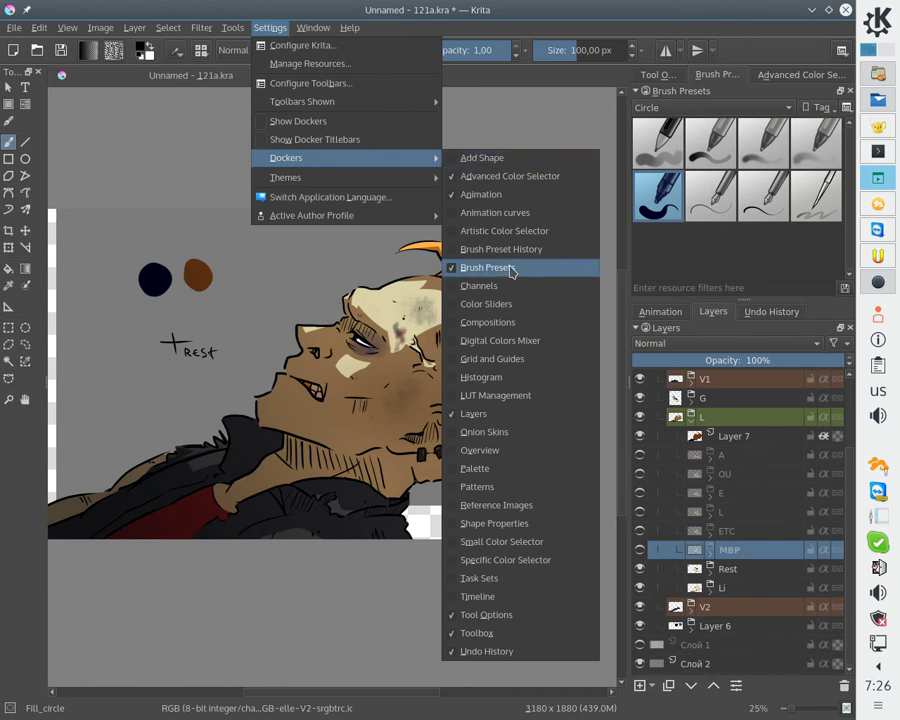
pyautogui.click(477, 329)
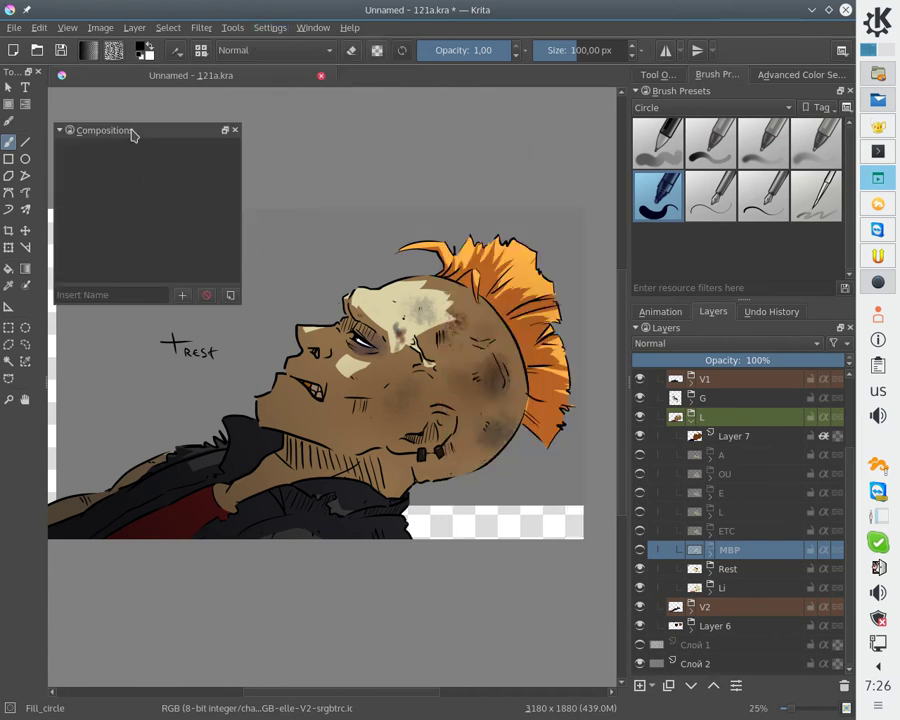
pyautogui.moveTo(130, 134)
pyautogui.mouseDown()
pyautogui.moveTo(156, 114)
pyautogui.moveTo(152, 184)
pyautogui.moveTo(143, 189)
pyautogui.moveTo(145, 147)
pyautogui.mouseUp()
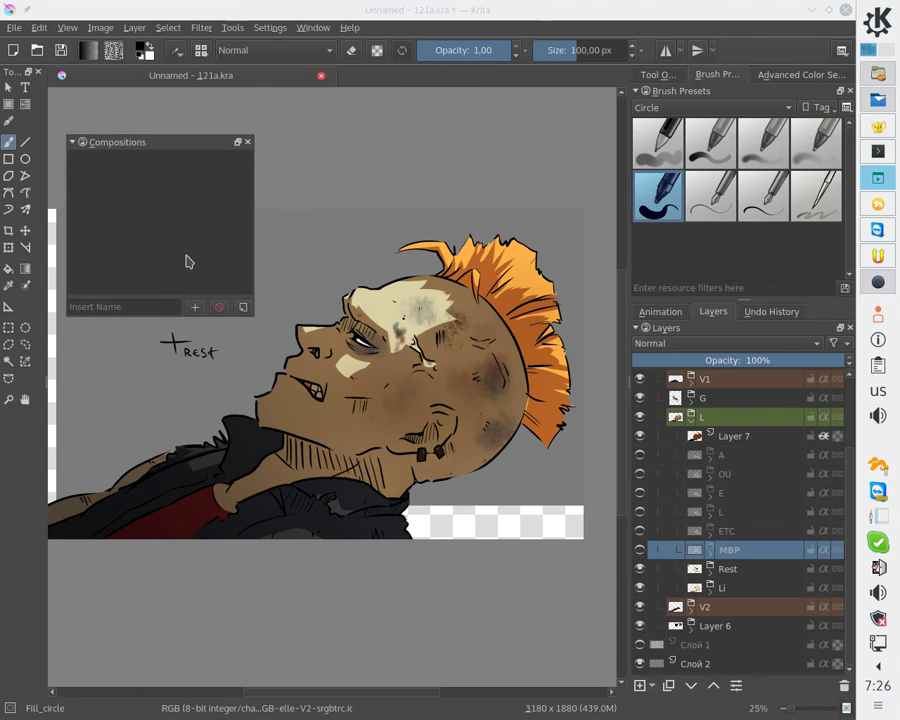
pyautogui.click(727, 569)
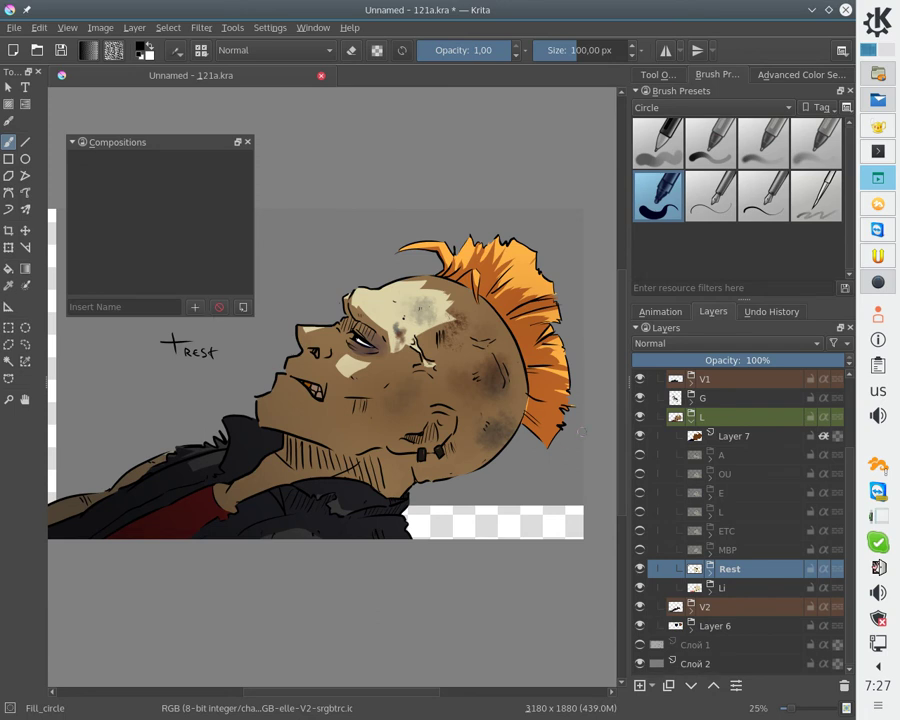
pyautogui.click(195, 309)
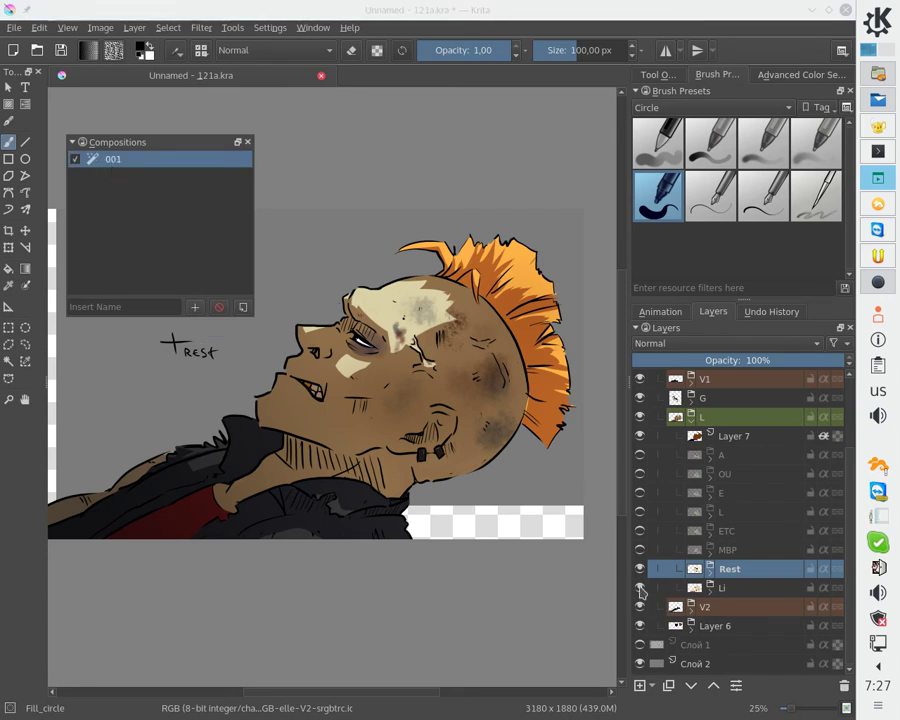
# Step: Hide the Rest group, show the MBP group and save this visibility as a second composition
pyautogui.click(641, 569)
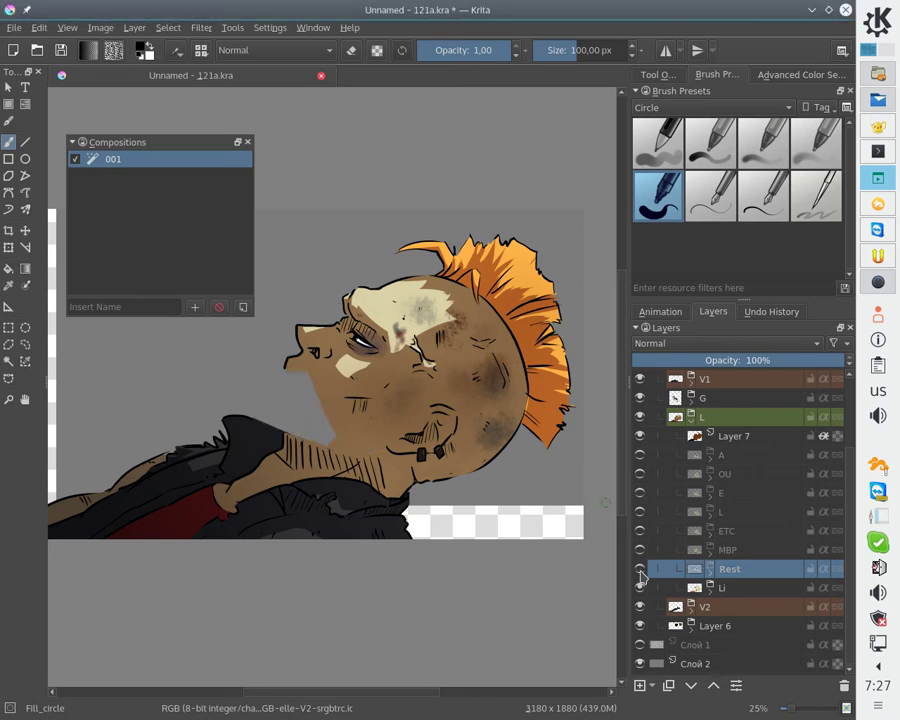
pyautogui.click(640, 551)
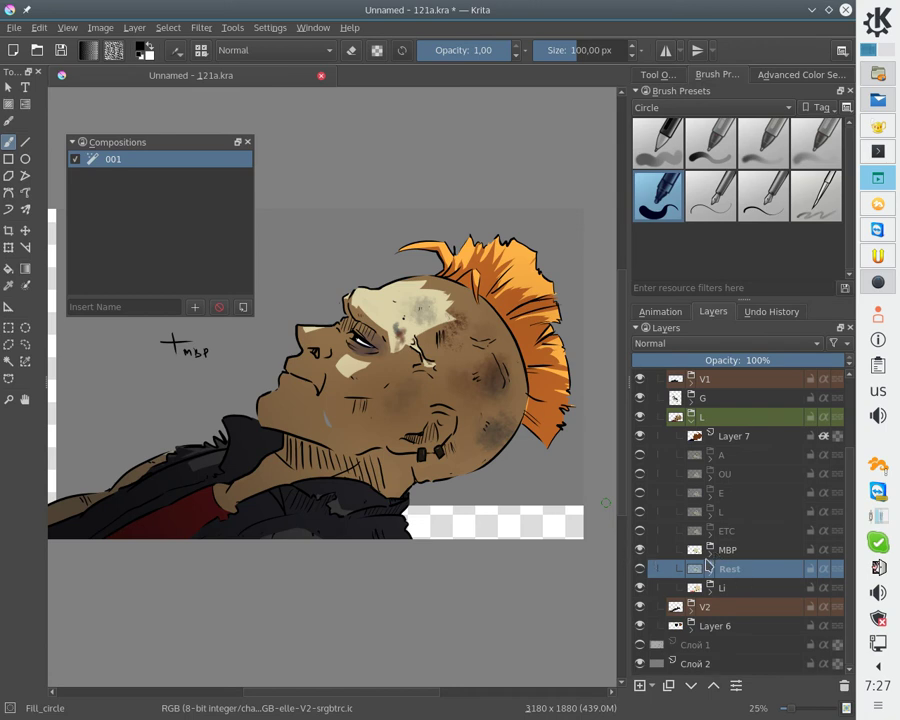
pyautogui.click(195, 308)
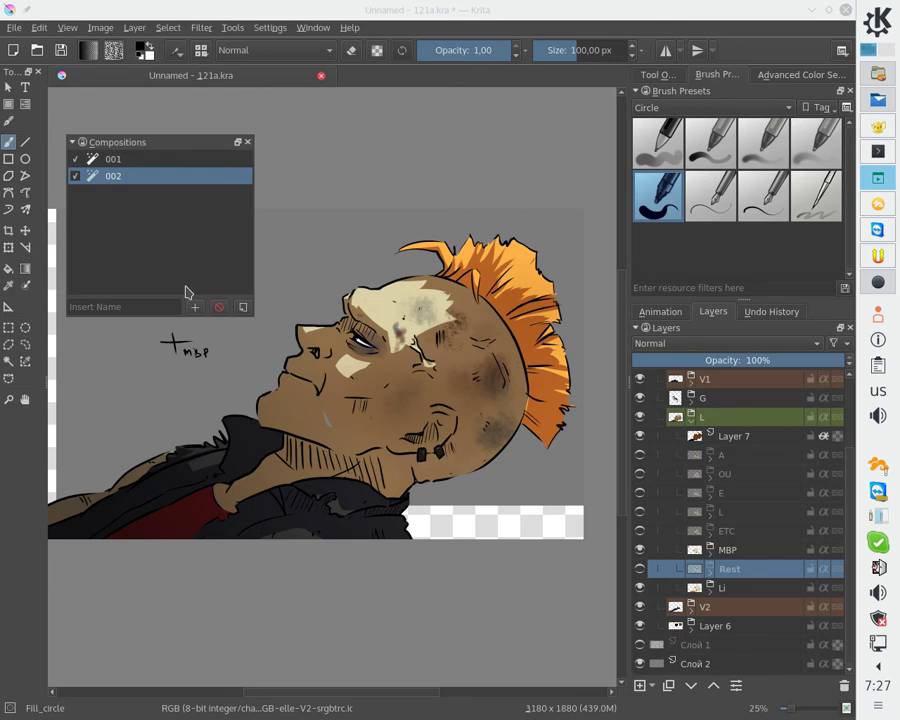
# Step: Switch repeatedly between compositions 001 and 002 to compare the two mouth shapes, ending on 002
pyautogui.click(110, 161)
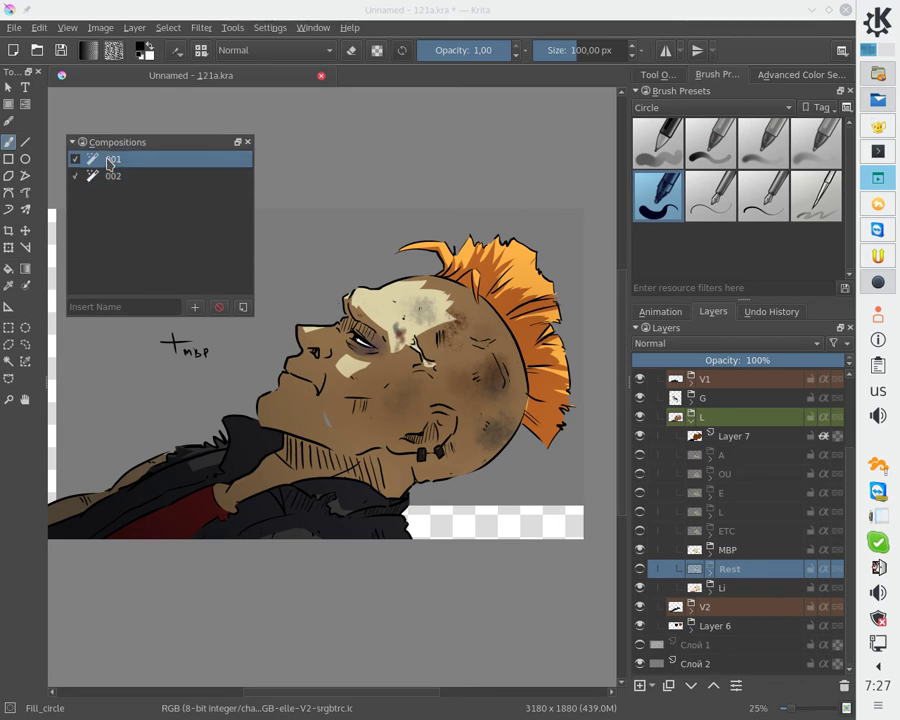
pyautogui.click(110, 176)
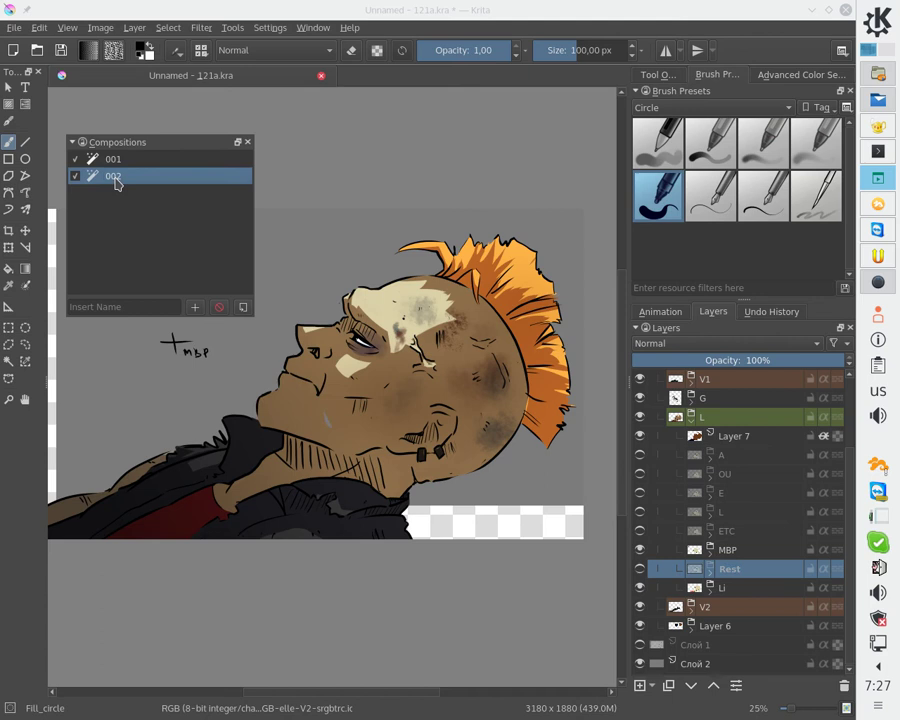
pyautogui.click(103, 163)
pyautogui.click(102, 177)
pyautogui.click(105, 161)
pyautogui.click(98, 177)
pyautogui.click(105, 162)
pyautogui.click(104, 177)
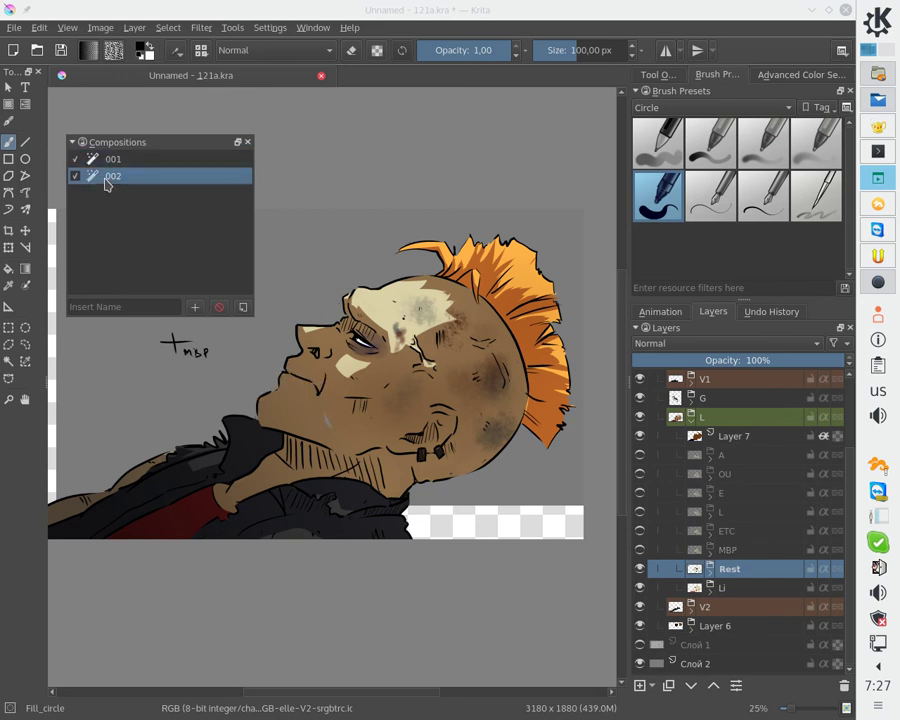
pyautogui.click(98, 161)
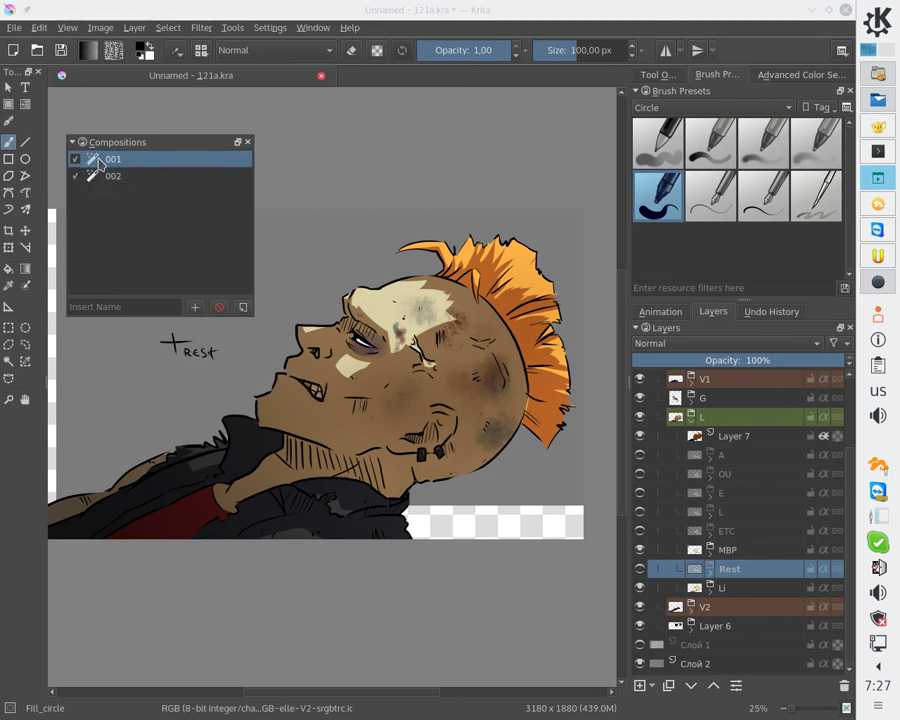
pyautogui.click(104, 177)
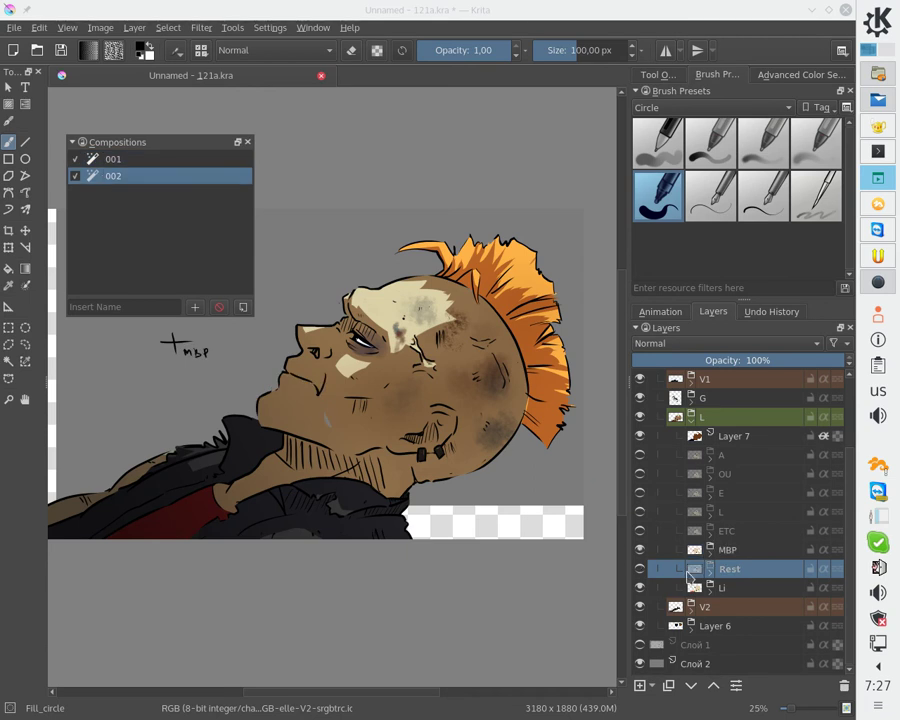
# Step: Expand the MBP group and select its skin fill layer, Слою 34
pyautogui.click(708, 550)
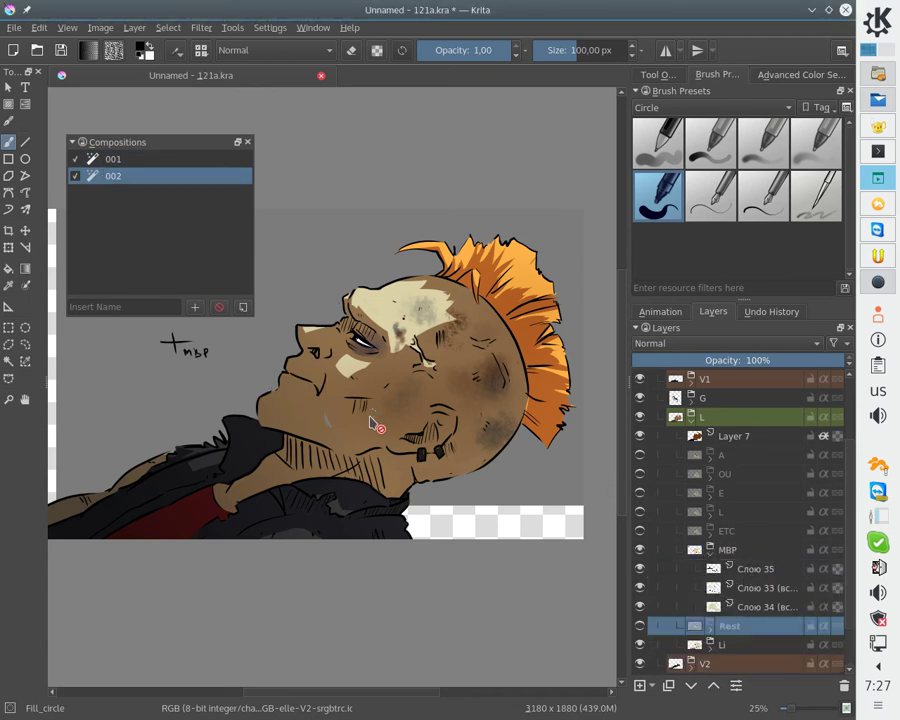
pyautogui.scroll(2, 376, 420)
pyautogui.click(740, 569)
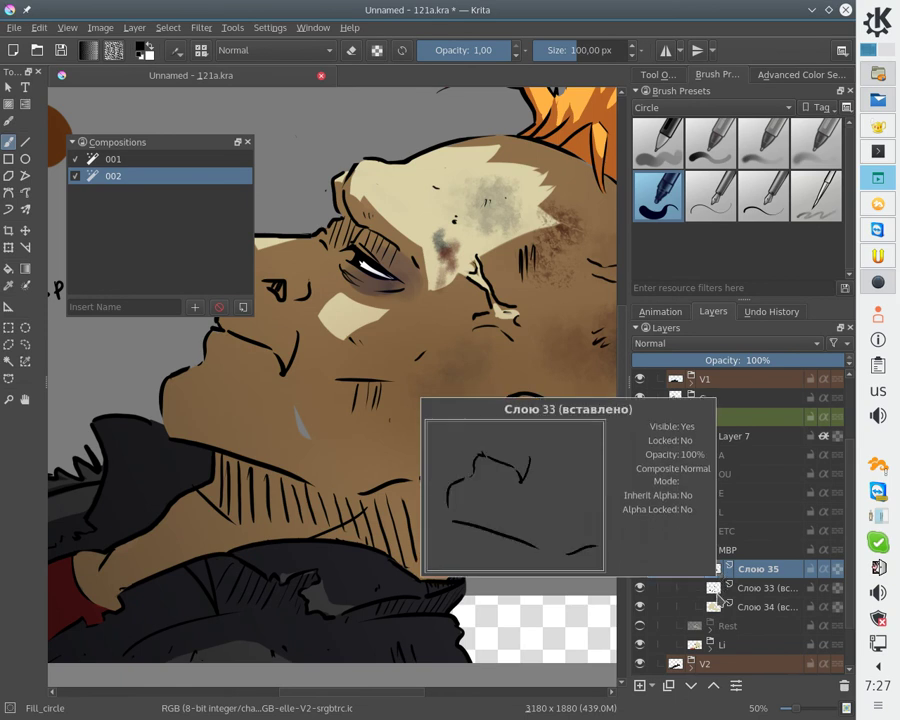
pyautogui.moveTo(718, 606)
pyautogui.click(748, 607)
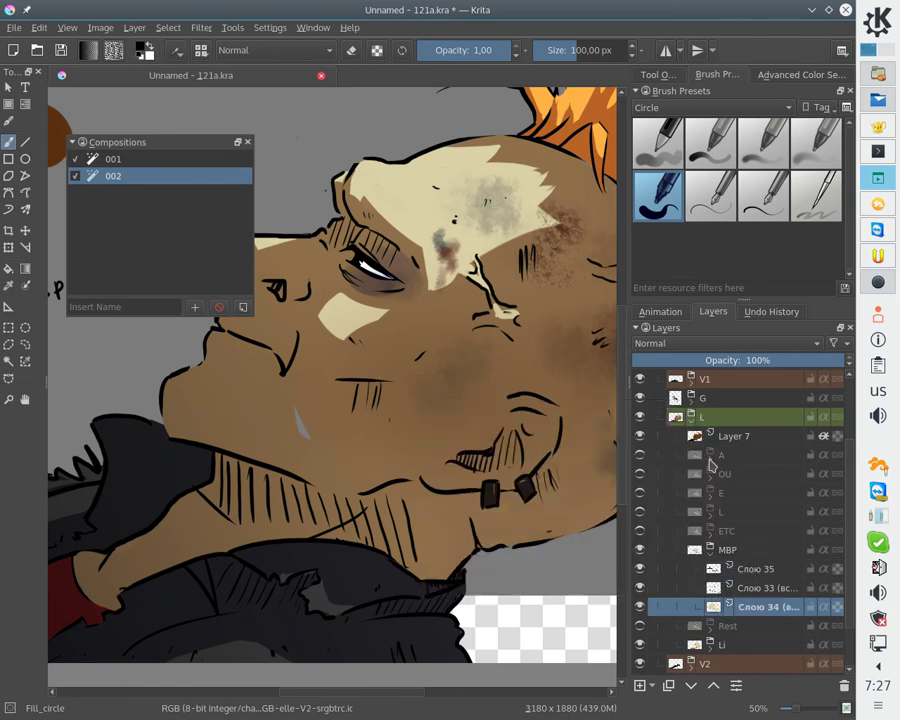
# Step: Check which upper layers affect the face by toggling their visibility, and hide the Слою 58 shading layer
pyautogui.scroll(3, 647, 510)
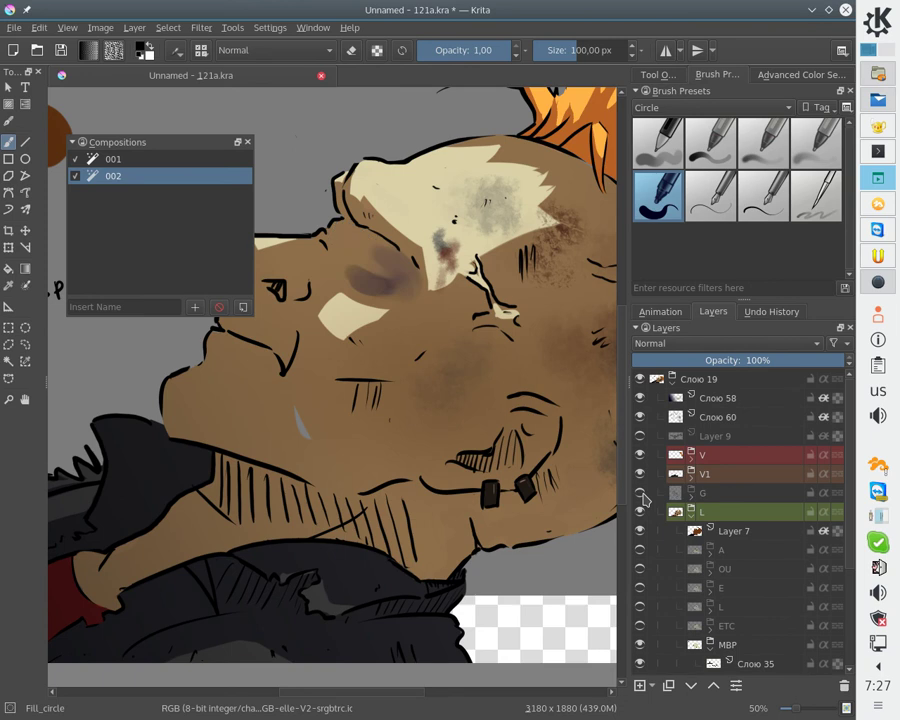
pyautogui.click(640, 456)
pyautogui.click(640, 456)
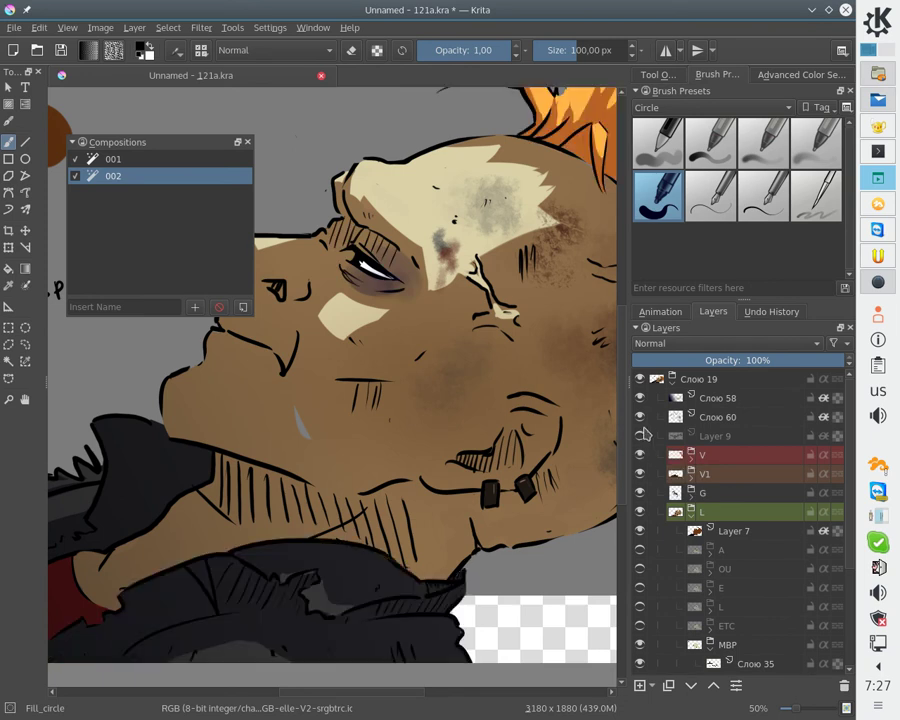
pyautogui.click(640, 398)
pyautogui.scroll(-2, 643, 401)
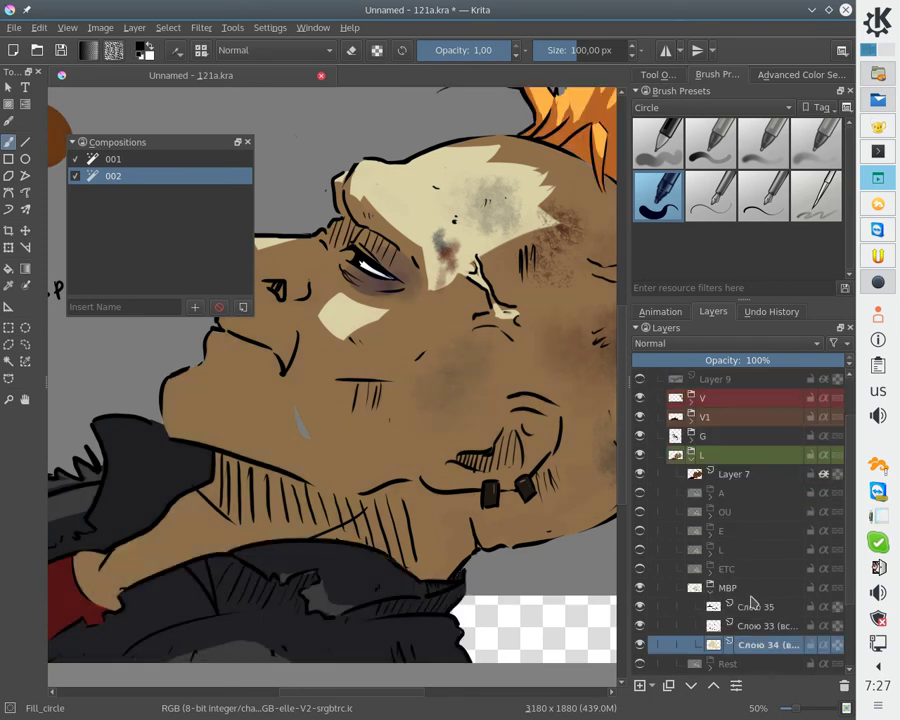
pyautogui.keyDown('ctrl'); pyautogui.click(229, 380); pyautogui.keyUp('ctrl')
pyautogui.moveTo(287, 404); pyautogui.dragTo(304, 434)
pyautogui.hotkey('ctrl', 'z')
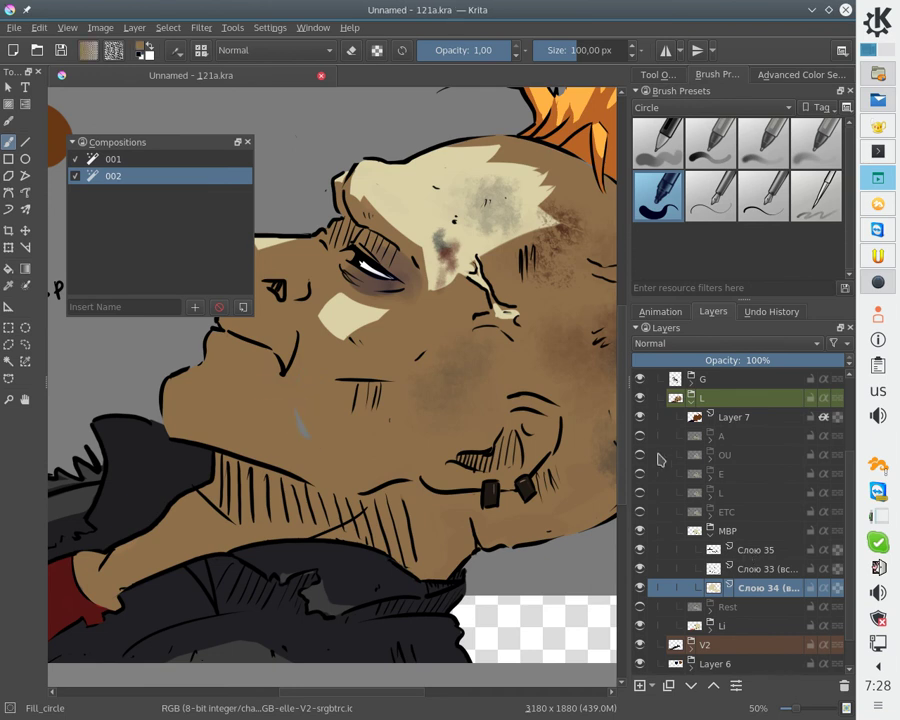
# Step: Fill the small gap in the cheek on Слою 34 with the sampled beige skin color while Layer 7 is temporarily hidden
pyautogui.click(640, 417)
pyautogui.keyDown('ctrl'); pyautogui.click(264, 412); pyautogui.keyUp('ctrl')
pyautogui.moveTo(297, 407); pyautogui.dragTo(308, 440)
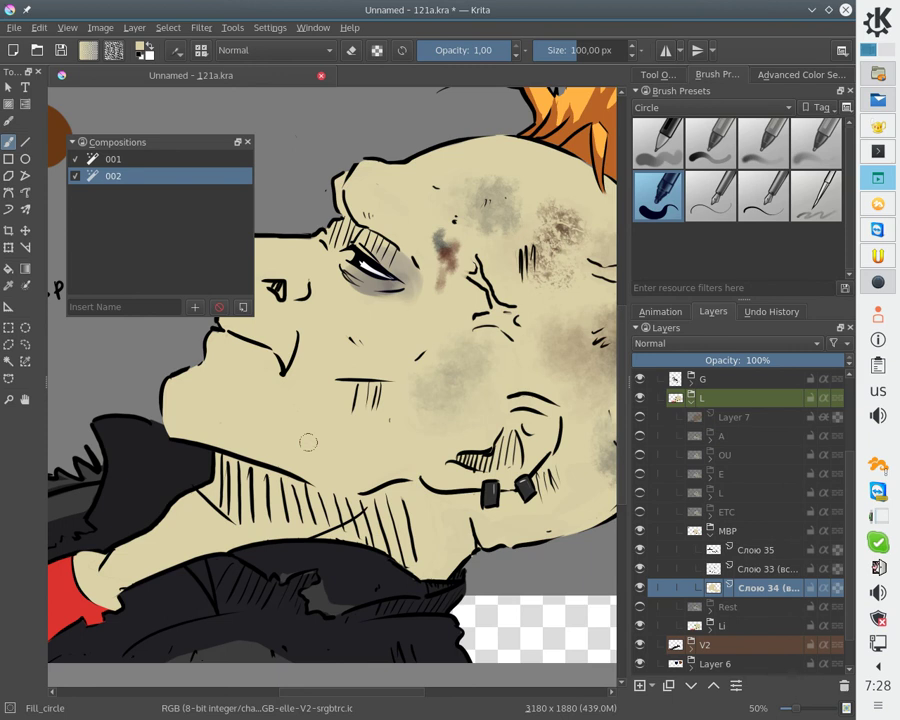
pyautogui.click(640, 417)
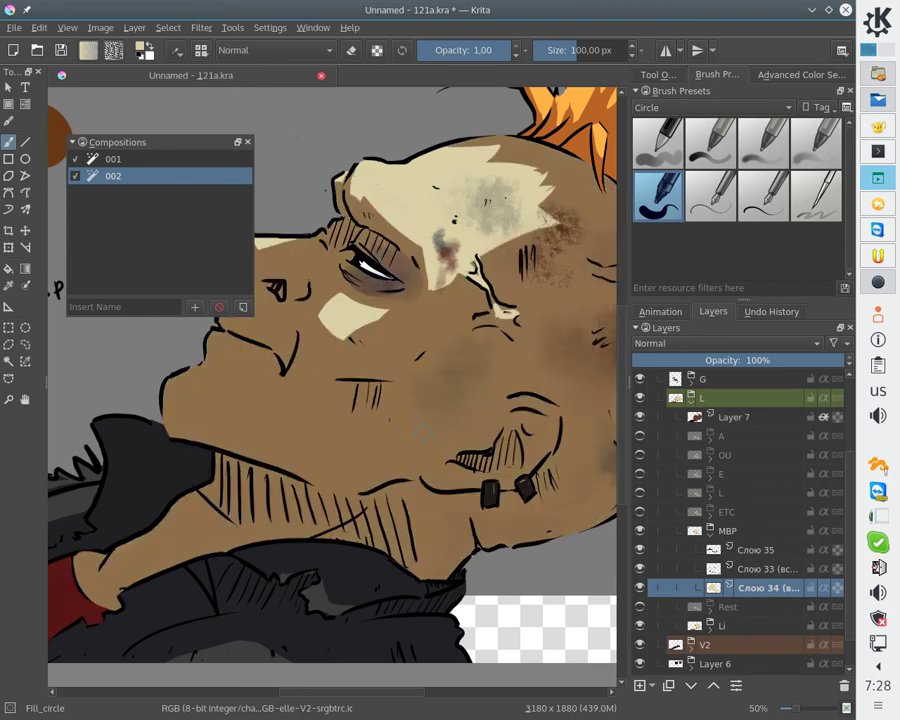
# Step: Show the Слою 58 shading layer again and check Layer 9's effect by briefly switching its visibility on and off
pyautogui.scroll(1, 428, 430)
pyautogui.scroll(2, 712, 463)
pyautogui.click(640, 398)
pyautogui.scroll(-4, 372, 396)
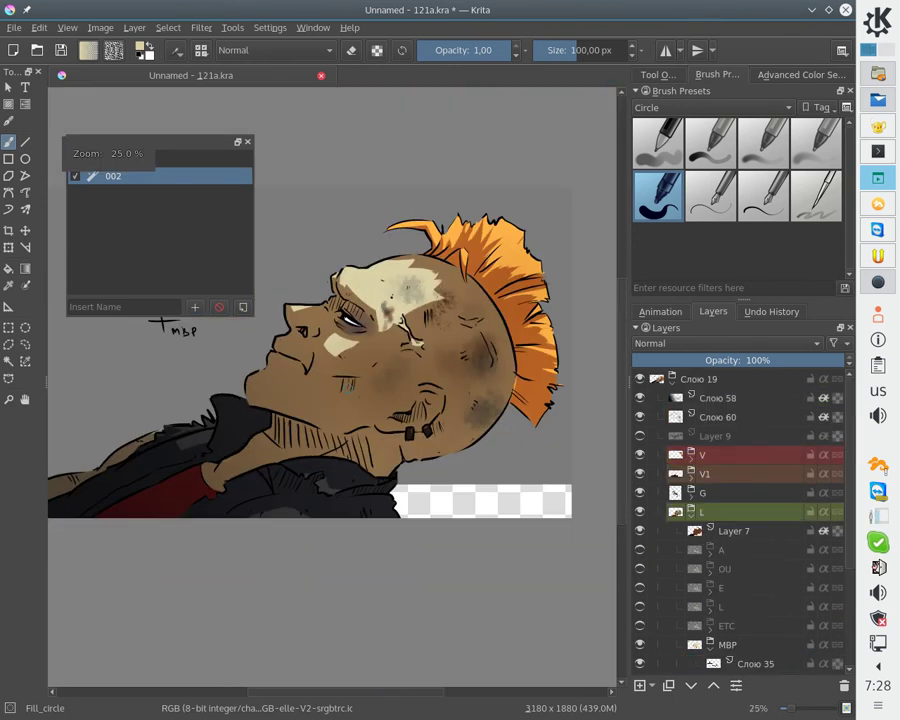
pyautogui.click(640, 436)
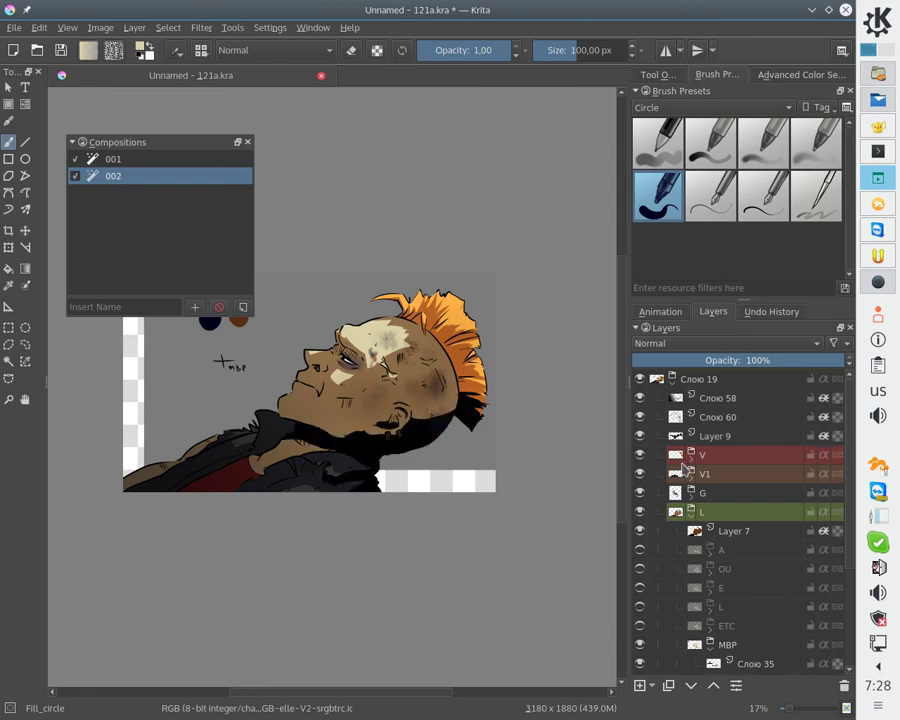
pyautogui.click(640, 436)
pyautogui.scroll(1, 347, 442)
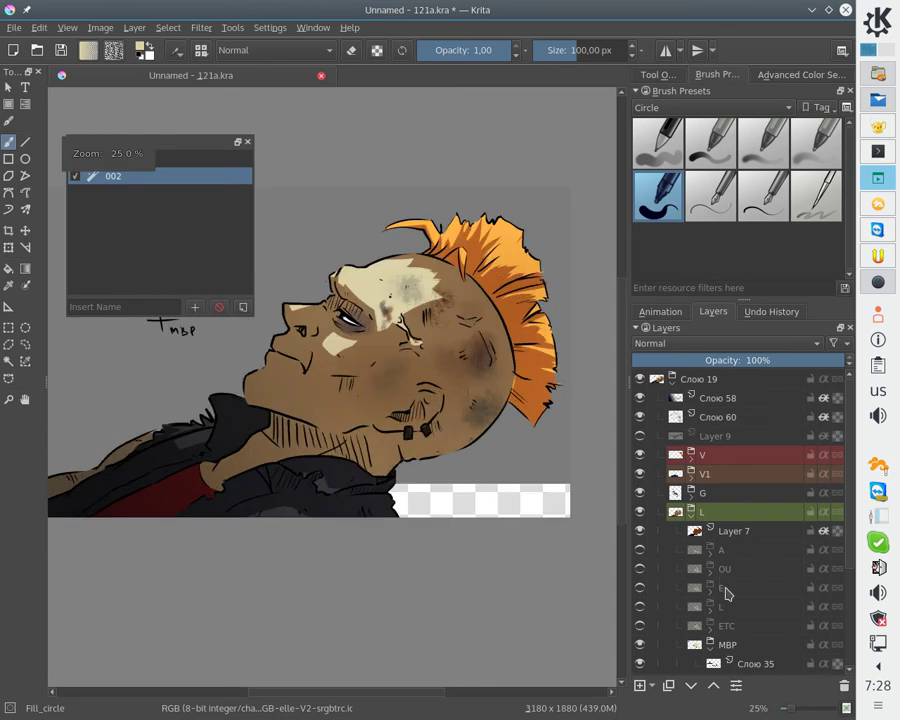
# Step: Collapse the MBP group, make the ETC mouth visible in its place, and store that state as a new composition
pyautogui.scroll(-2, 727, 594)
pyautogui.click(713, 541)
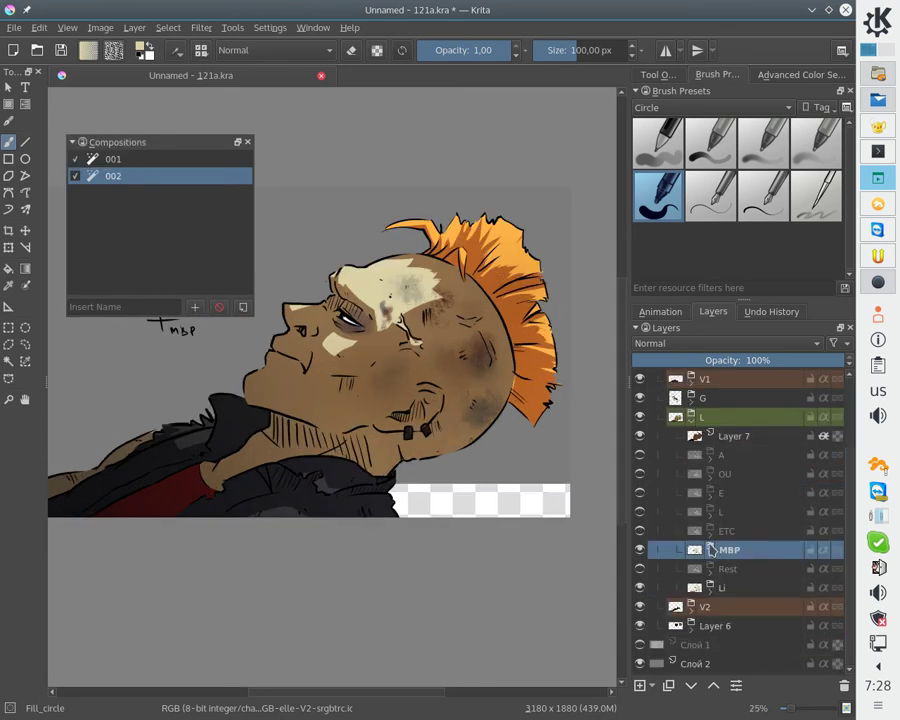
pyautogui.press('Up')
pyautogui.click(640, 549)
pyautogui.click(640, 531)
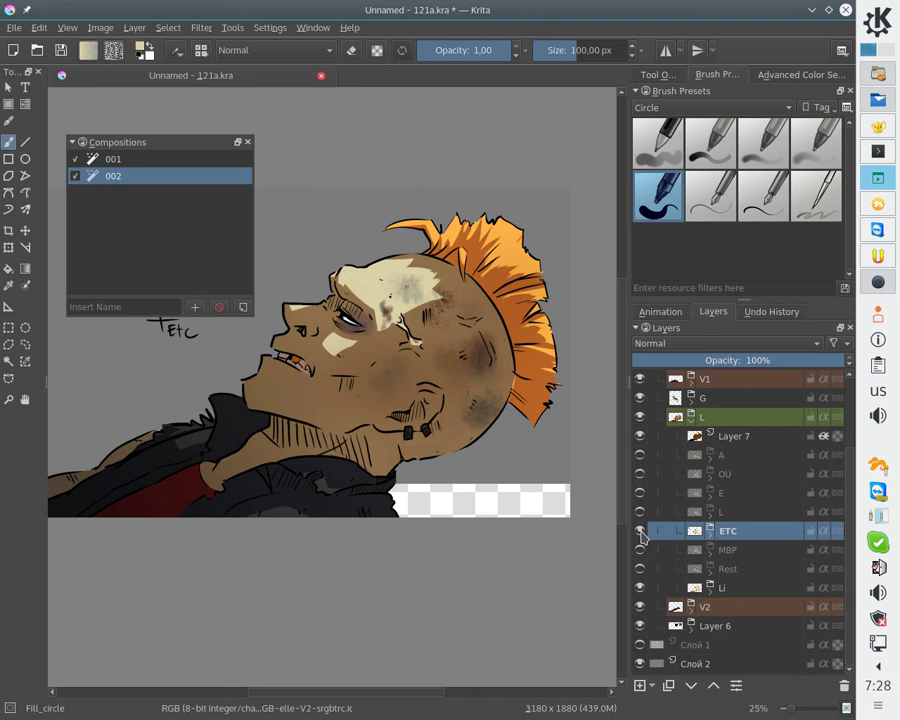
pyautogui.click(195, 308)
# Step: Store the L mouth and the E mouth as two separate new compositions, each with only its own mouth group visible
pyautogui.click(641, 527)
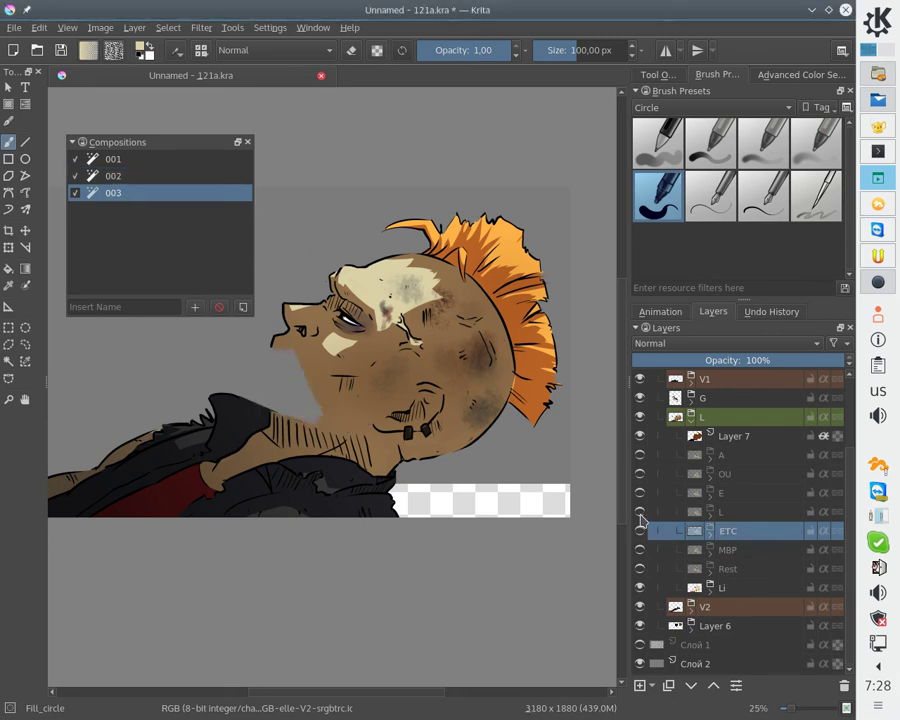
pyautogui.click(640, 512)
pyautogui.click(195, 307)
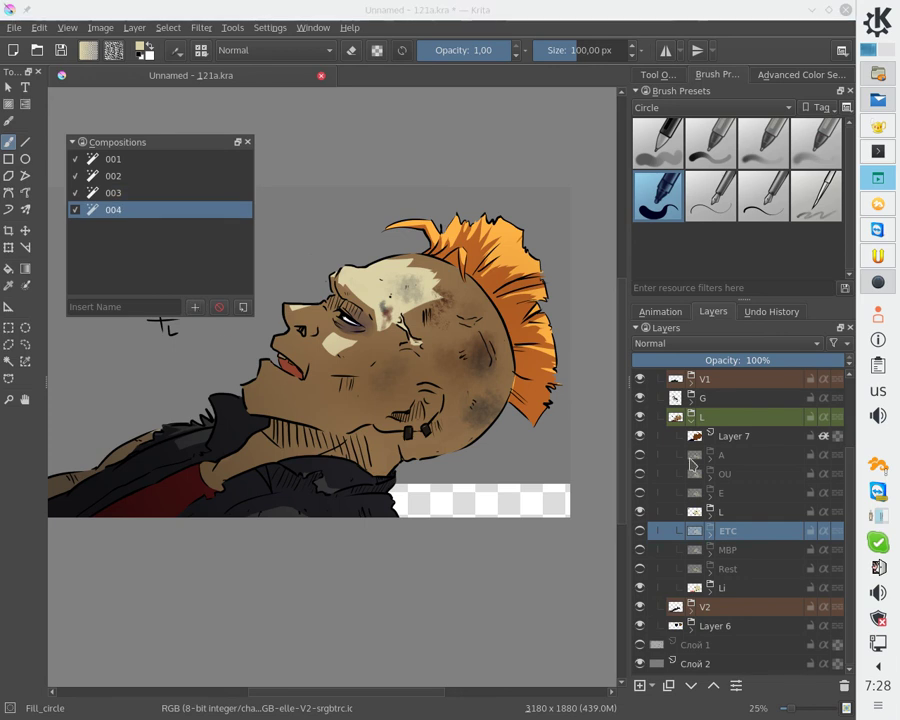
pyautogui.click(640, 512)
pyautogui.click(640, 493)
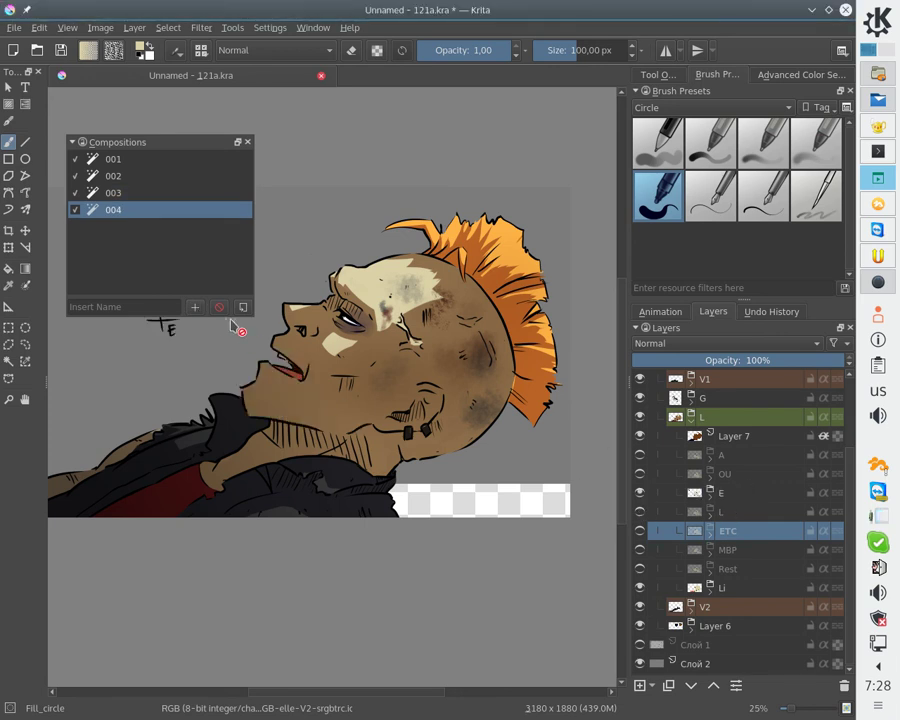
pyautogui.click(195, 307)
# Step: Store the OU mouth and the A mouth as two separate new compositions, each with only its own mouth group visible
pyautogui.click(648, 494)
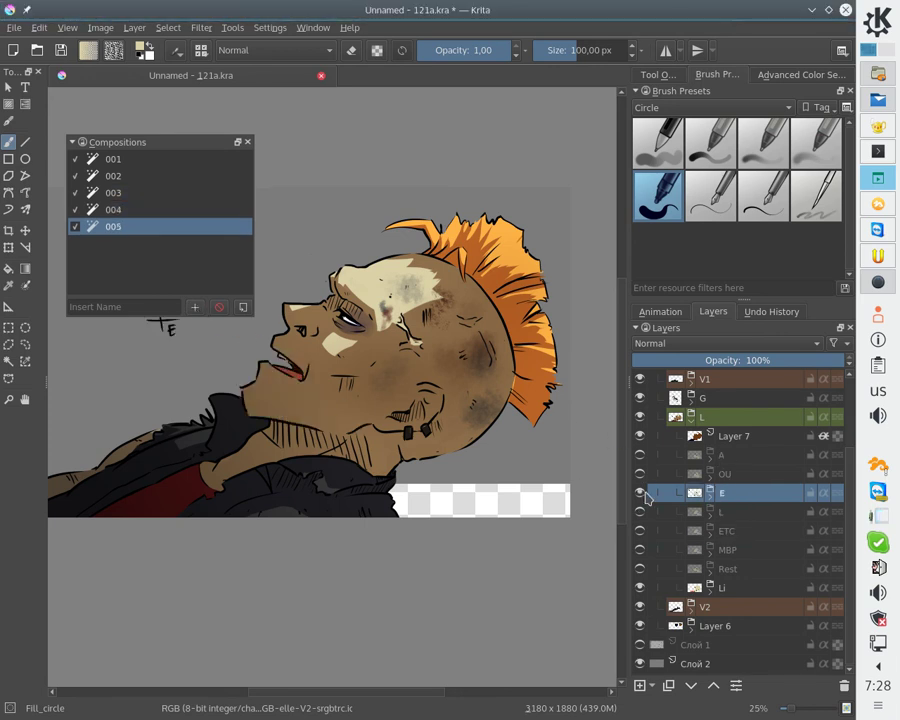
pyautogui.click(640, 493)
pyautogui.click(640, 474)
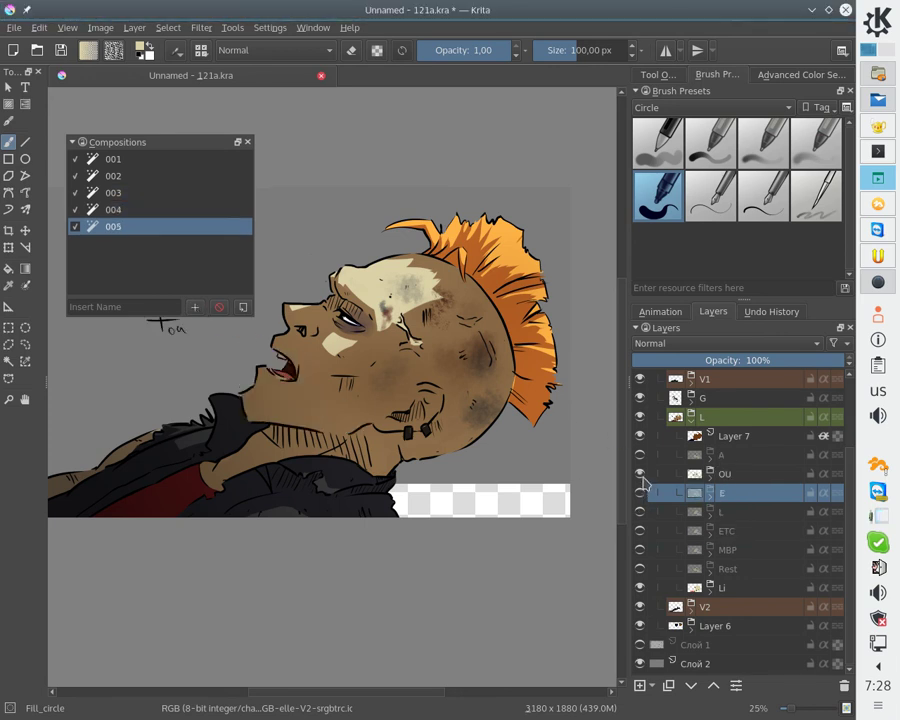
pyautogui.click(195, 307)
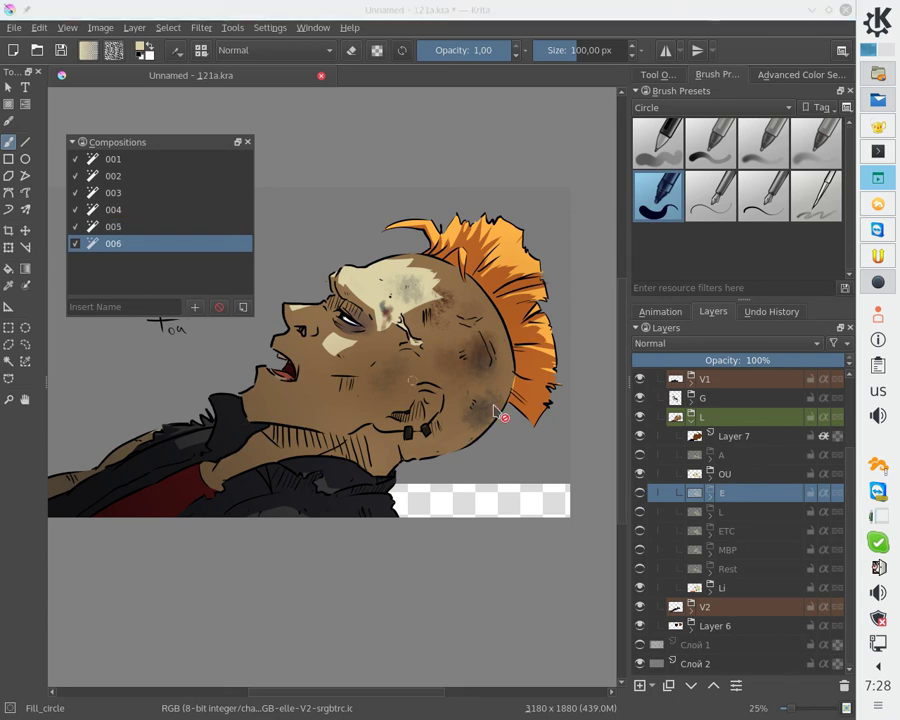
pyautogui.click(724, 456)
pyautogui.click(640, 474)
pyautogui.click(640, 455)
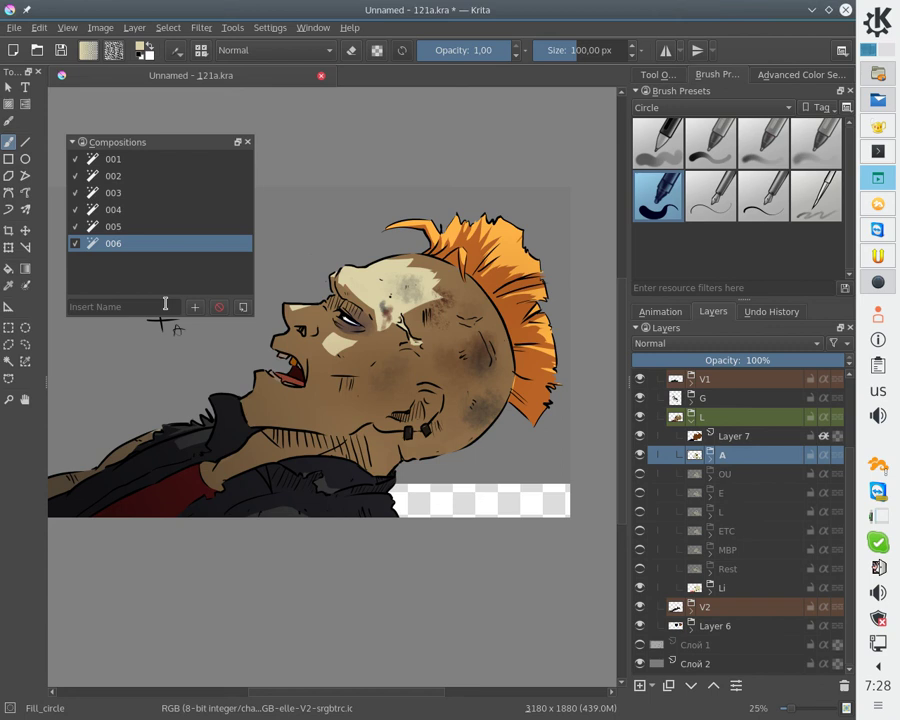
pyautogui.click(195, 308)
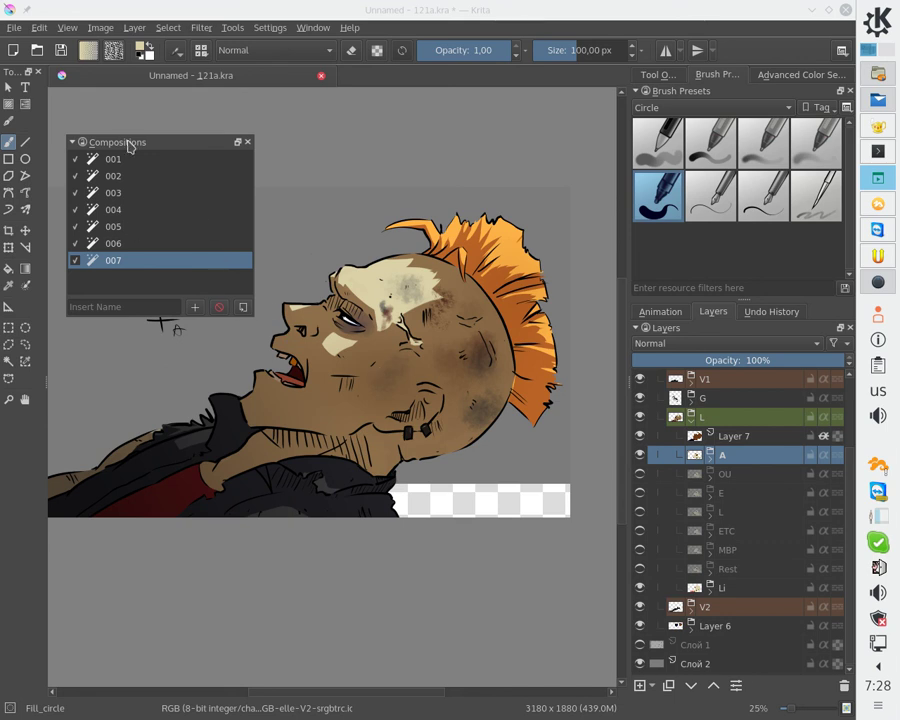
# Step: Reposition the floating Compositions docker over the canvas and shrink it to a compact size beside the character's head
pyautogui.moveTo(130, 143); pyautogui.dragTo(128, 178)
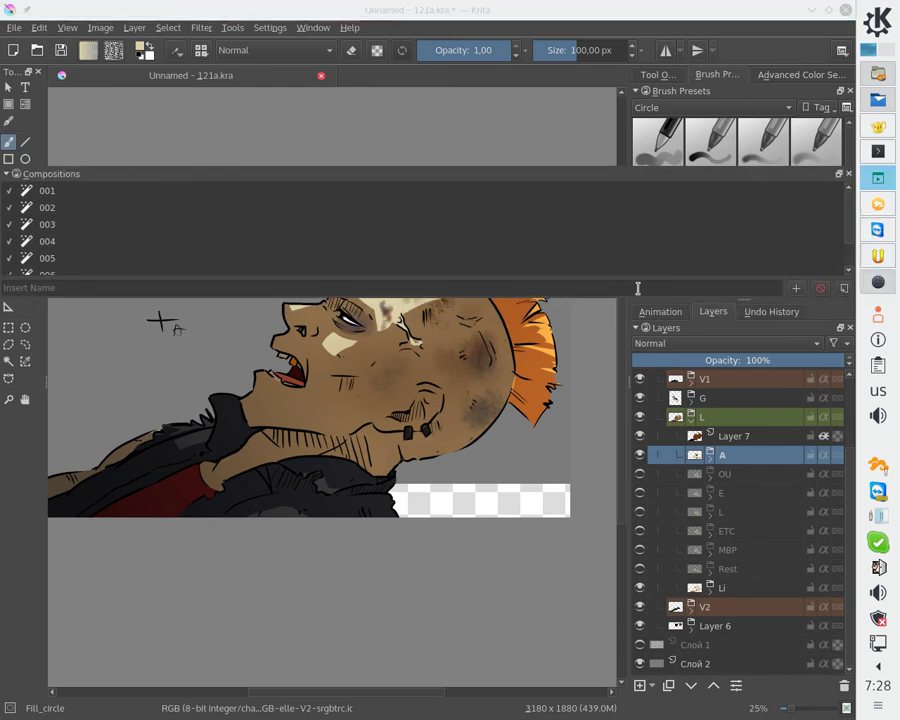
pyautogui.moveTo(653, 177); pyautogui.dragTo(150, 130)
pyautogui.moveTo(275, 487); pyautogui.dragTo(212, 296)
# Step: Switch back and forth through compositions 001 to 007 to preview every stored mouth shape, ending on 002
pyautogui.click(106, 146)
pyautogui.click(108, 193)
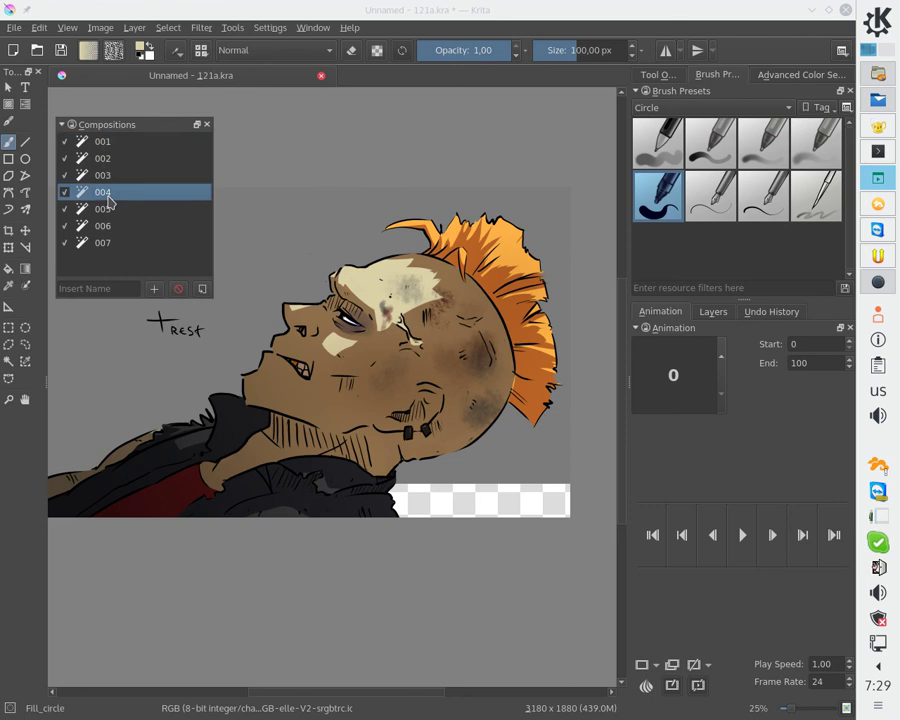
pyautogui.click(110, 225)
pyautogui.click(113, 195)
pyautogui.click(113, 178)
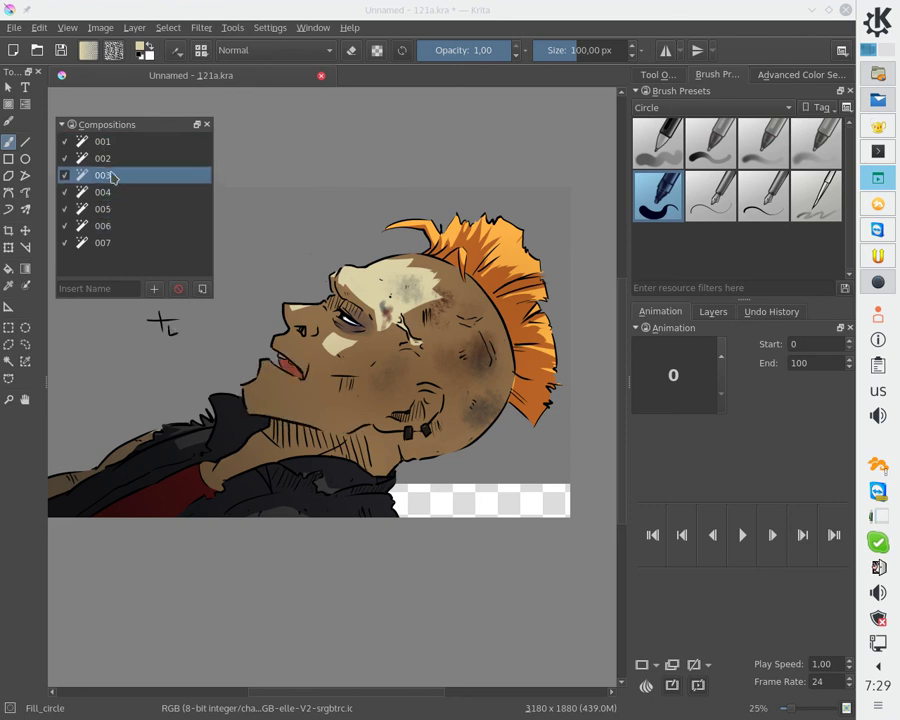
pyautogui.click(113, 160)
pyautogui.click(115, 242)
pyautogui.click(120, 207)
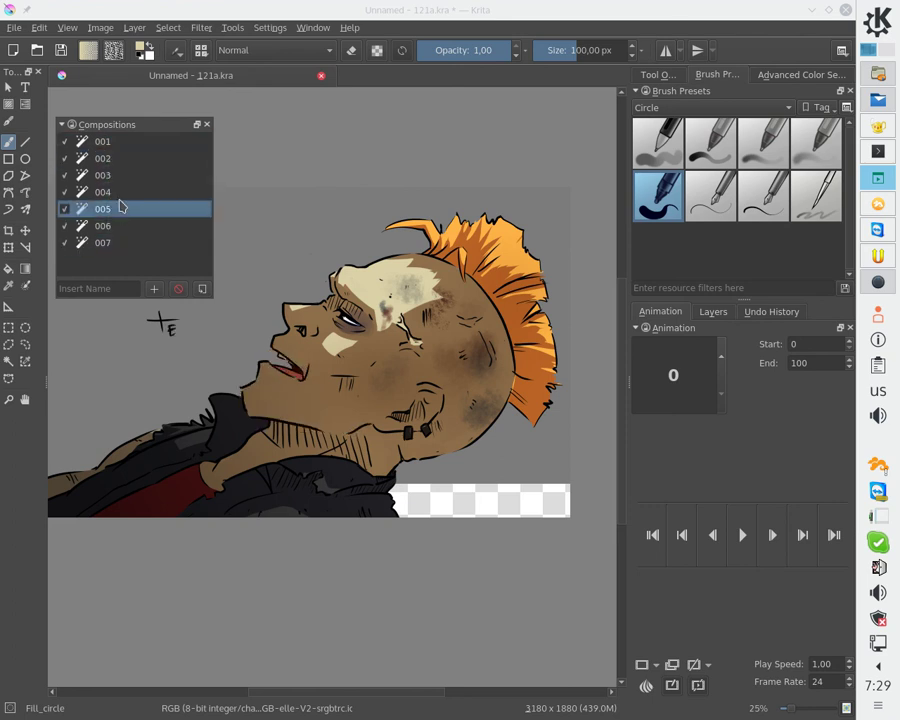
pyautogui.click(120, 194)
pyautogui.click(125, 177)
pyautogui.click(128, 230)
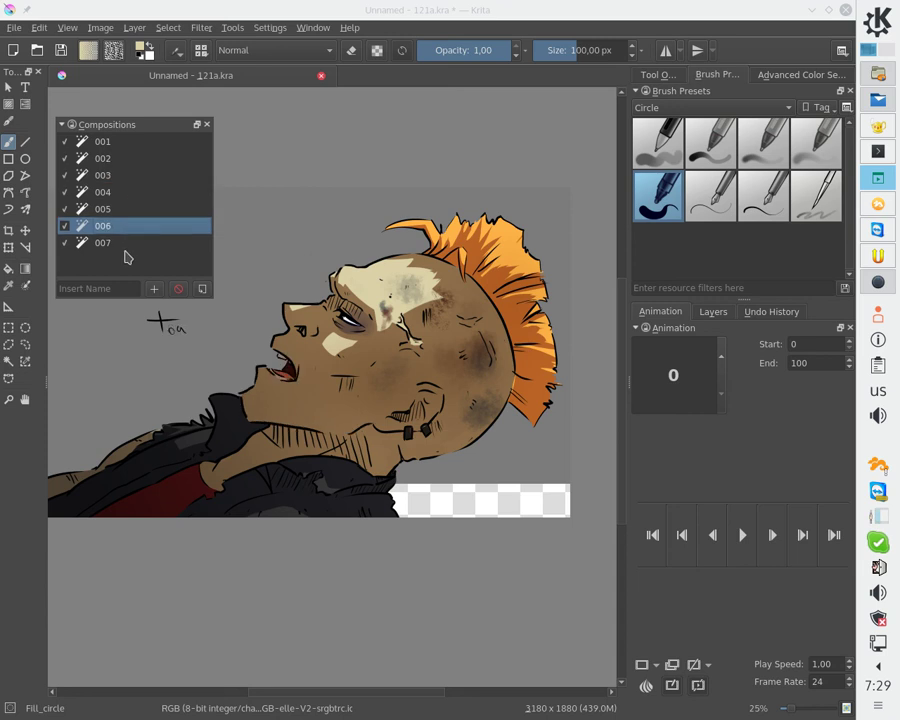
pyautogui.click(116, 243)
pyautogui.click(120, 208)
pyautogui.click(122, 192)
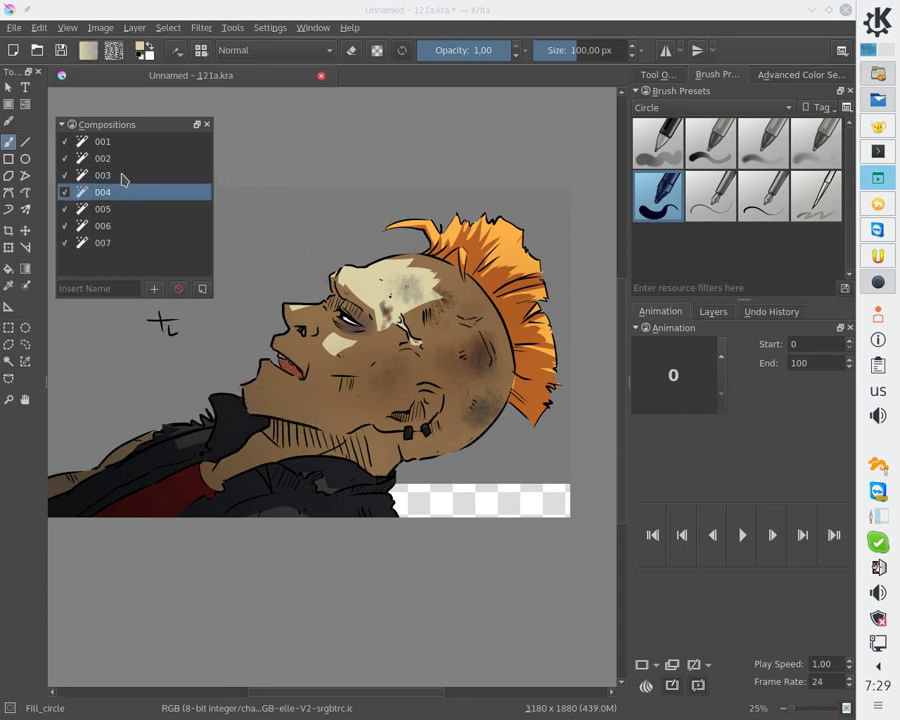
pyautogui.click(121, 176)
pyautogui.click(120, 159)
# Step: Bring up the layer list and switch among the compositions to examine which mouth group each one shows, ending on 007
pyautogui.click(712, 312)
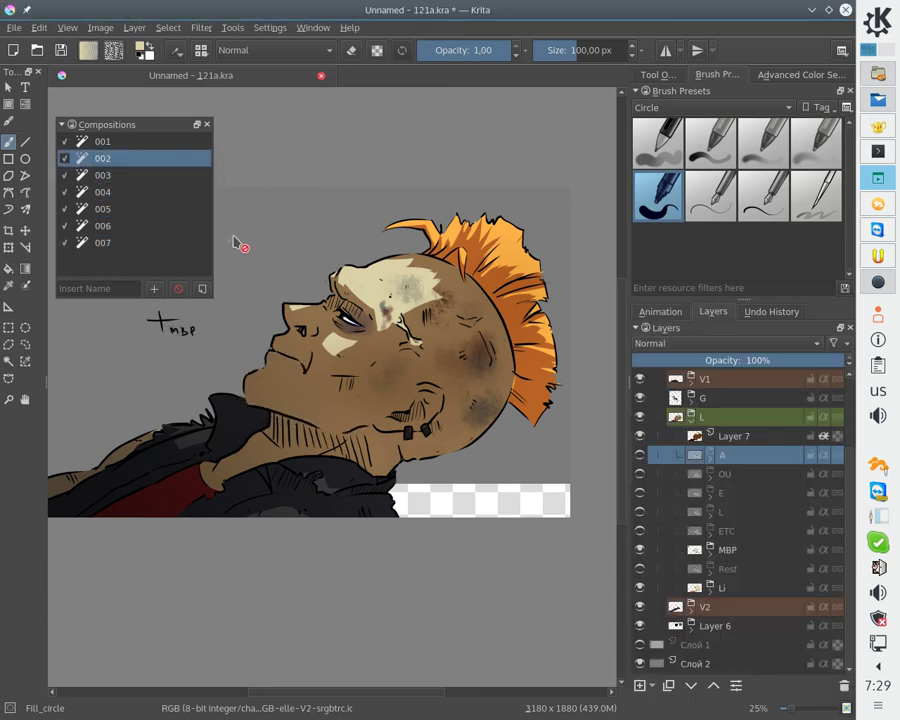
pyautogui.click(100, 192)
pyautogui.click(116, 226)
pyautogui.click(116, 243)
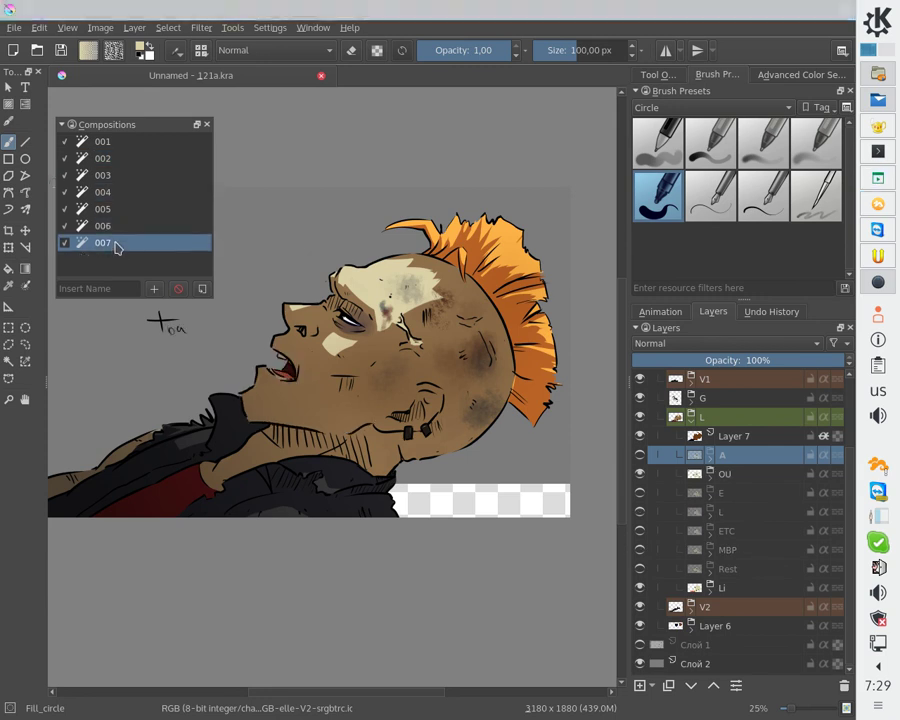
pyautogui.click(118, 191)
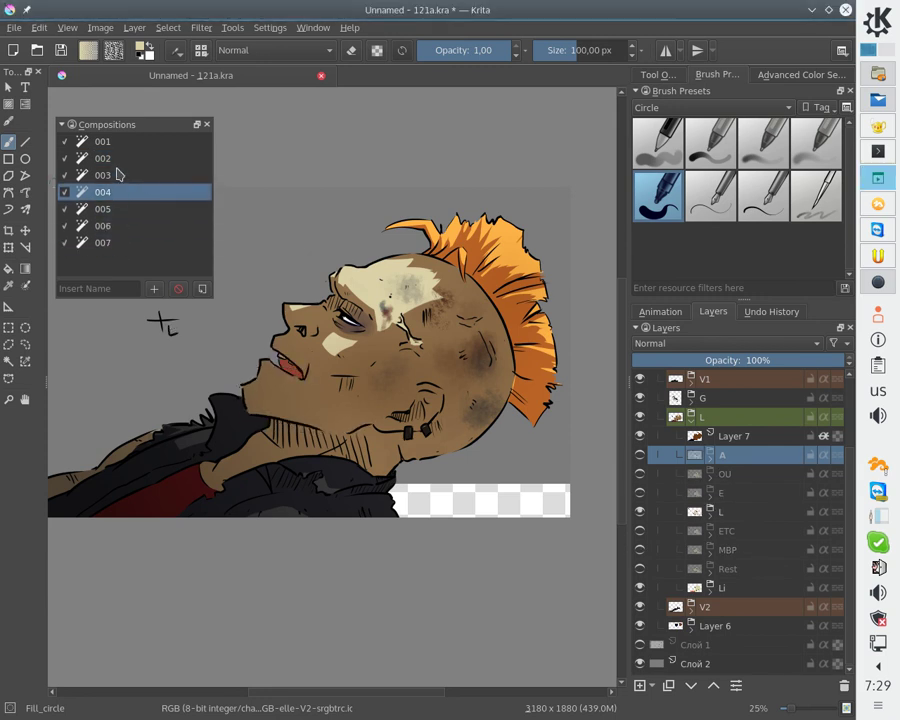
pyautogui.click(117, 162)
pyautogui.click(117, 145)
pyautogui.click(121, 225)
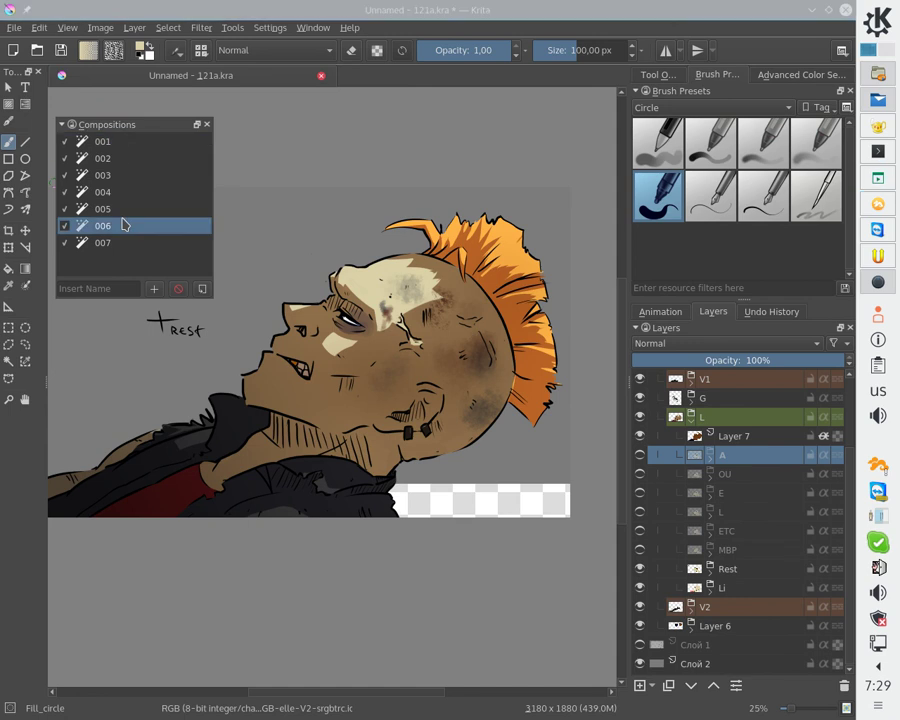
pyautogui.click(112, 144)
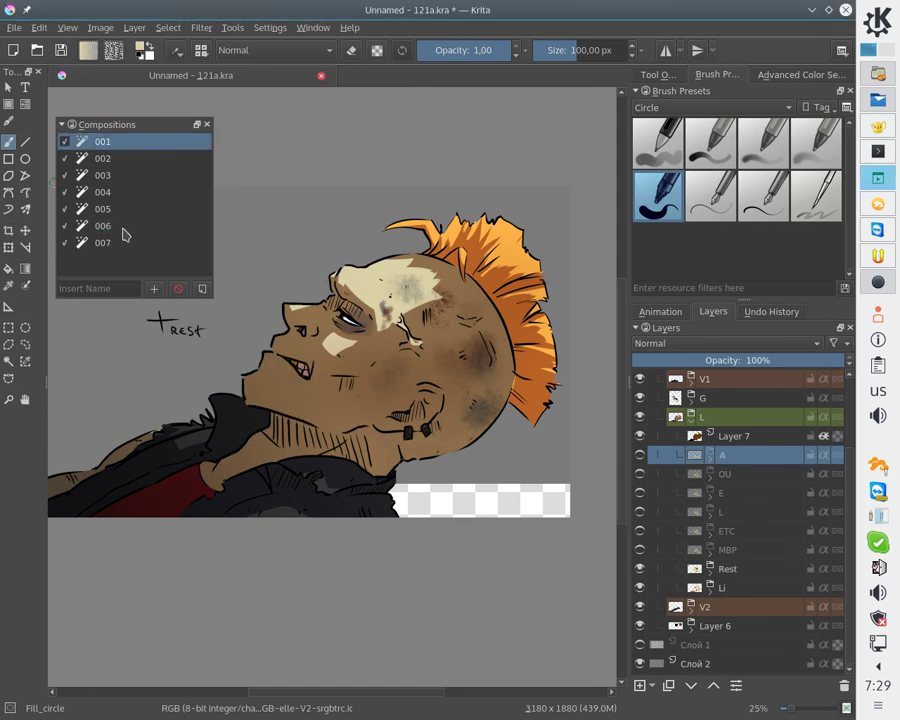
pyautogui.click(126, 243)
pyautogui.click(122, 210)
pyautogui.click(120, 192)
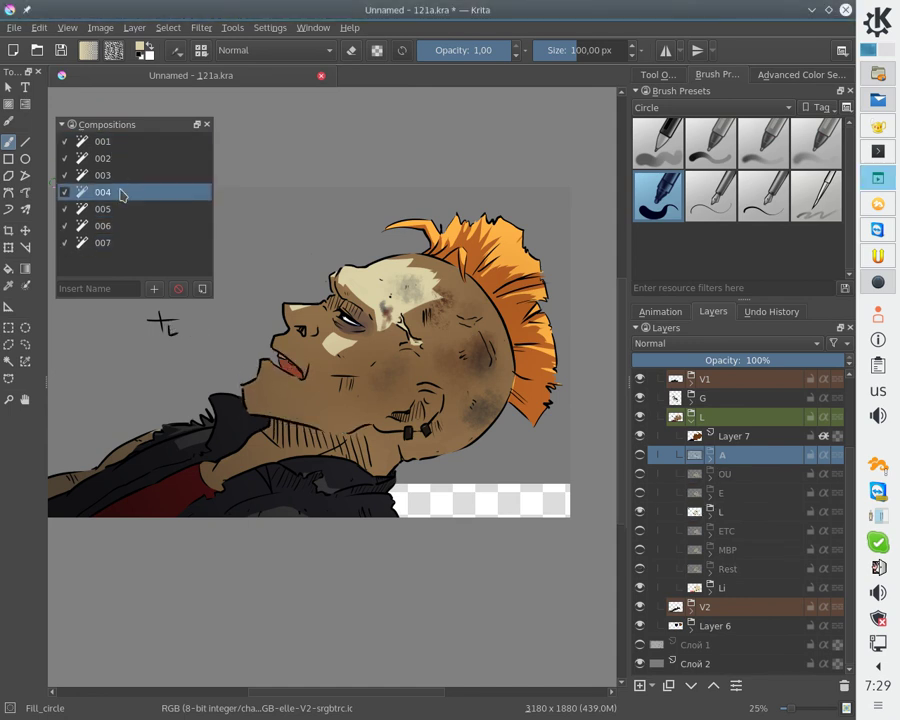
pyautogui.click(116, 175)
pyautogui.click(114, 160)
pyautogui.click(118, 242)
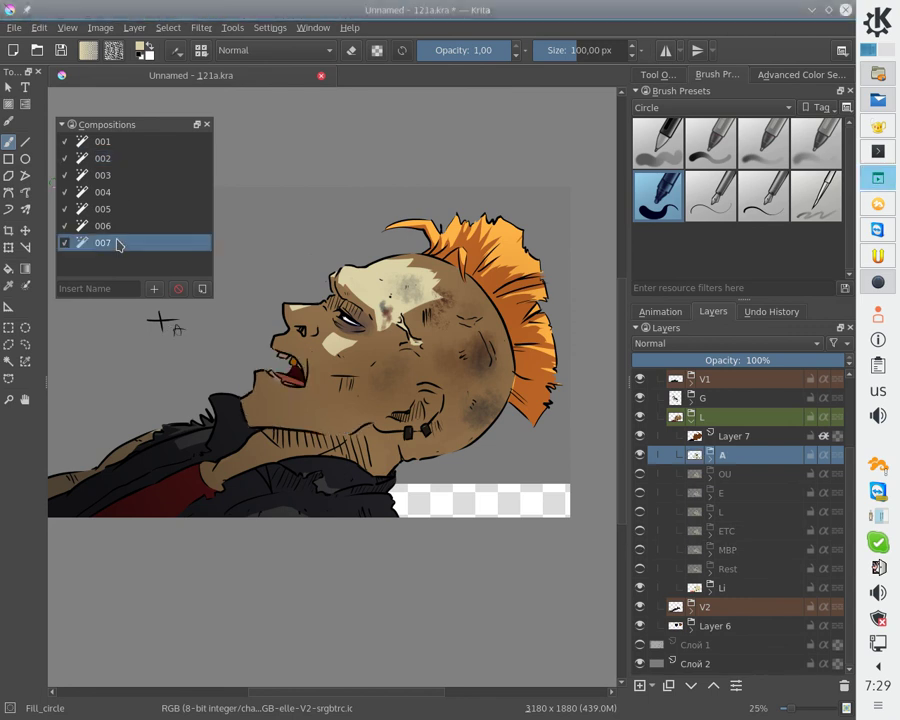
pyautogui.click(118, 223)
pyautogui.click(118, 209)
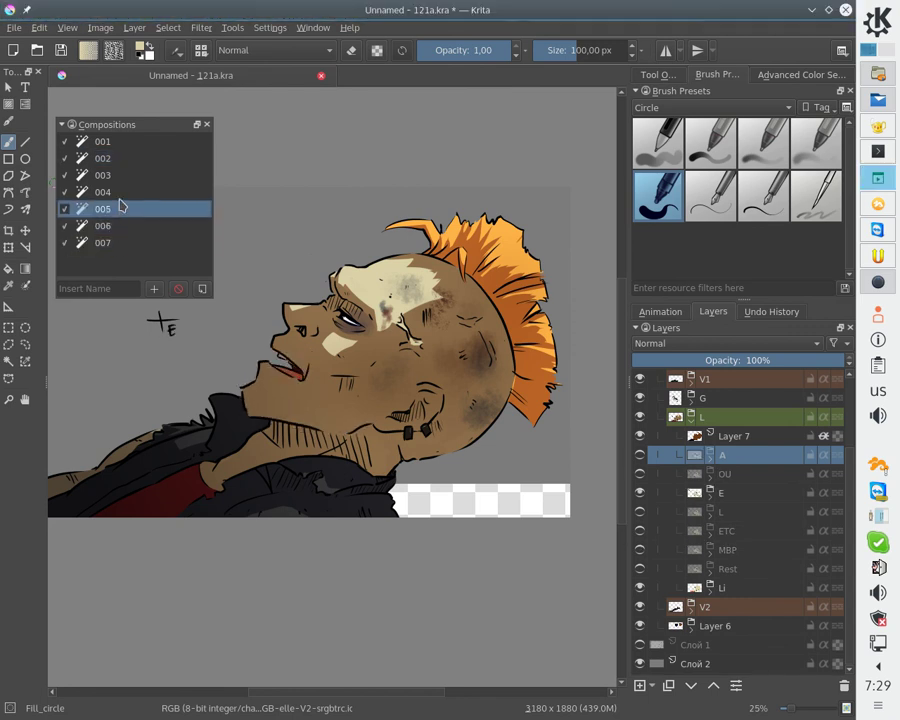
pyautogui.click(120, 194)
pyautogui.click(120, 226)
pyautogui.click(118, 243)
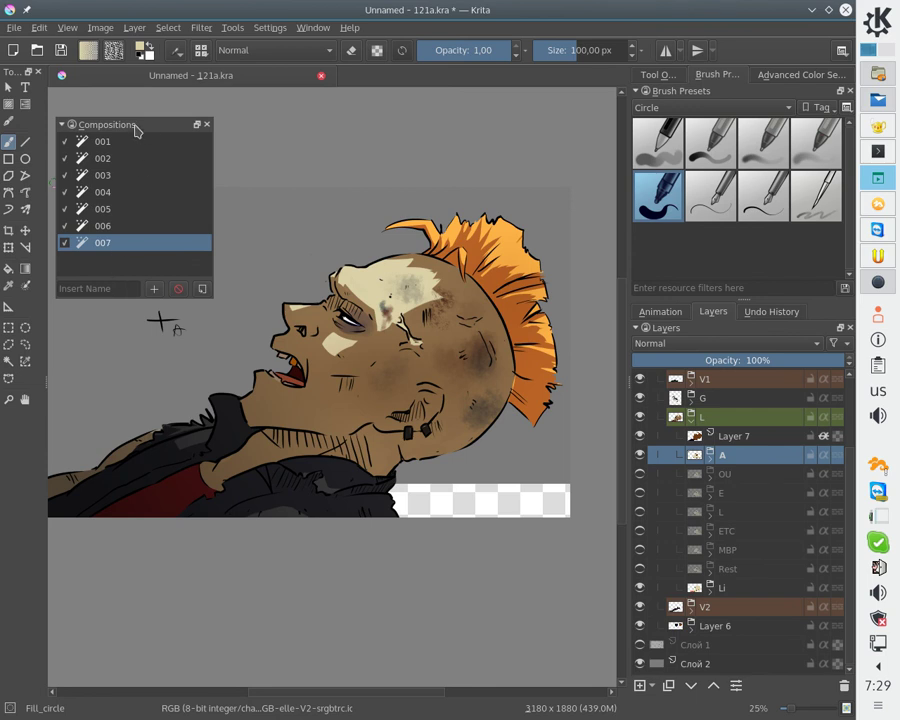
# Step: Move the floating Compositions docker lower over the canvas, next to the repositioned artwork
pyautogui.moveTo(135, 130); pyautogui.dragTo(140, 167)
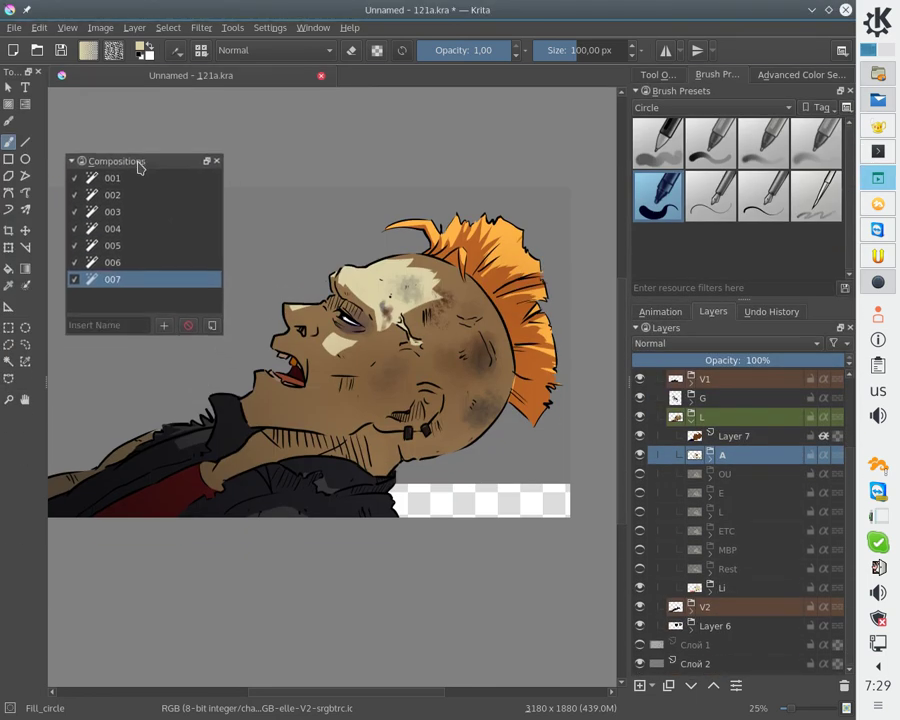
pyautogui.moveTo(324, 346); pyautogui.dragTo(342, 429)
pyautogui.moveTo(131, 170)
pyautogui.mouseDown()
pyautogui.moveTo(121, 129)
pyautogui.moveTo(121, 221)
pyautogui.moveTo(125, 188)
pyautogui.mouseUp()
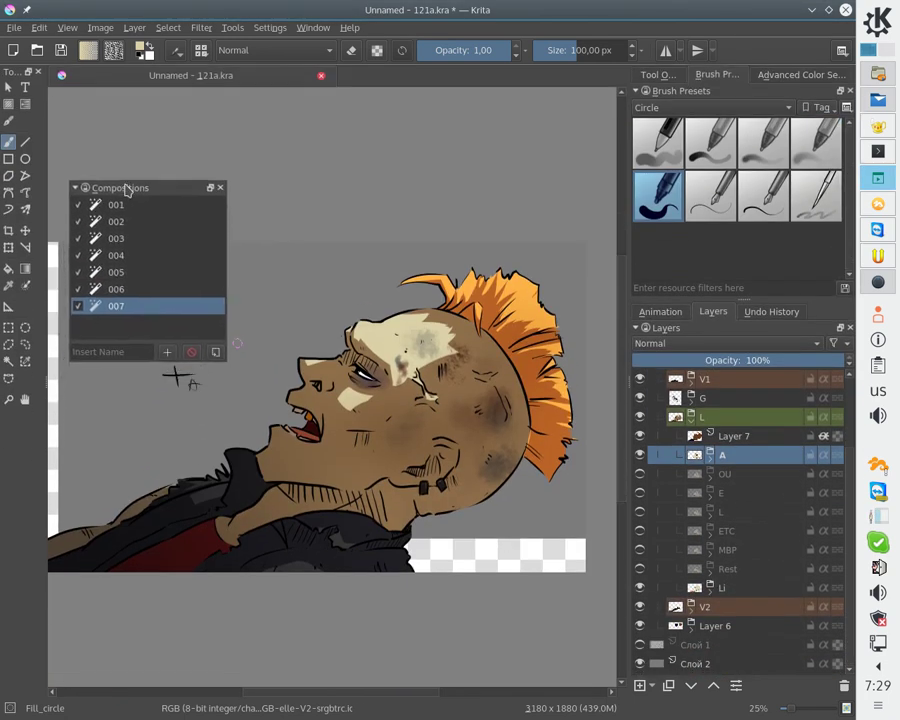